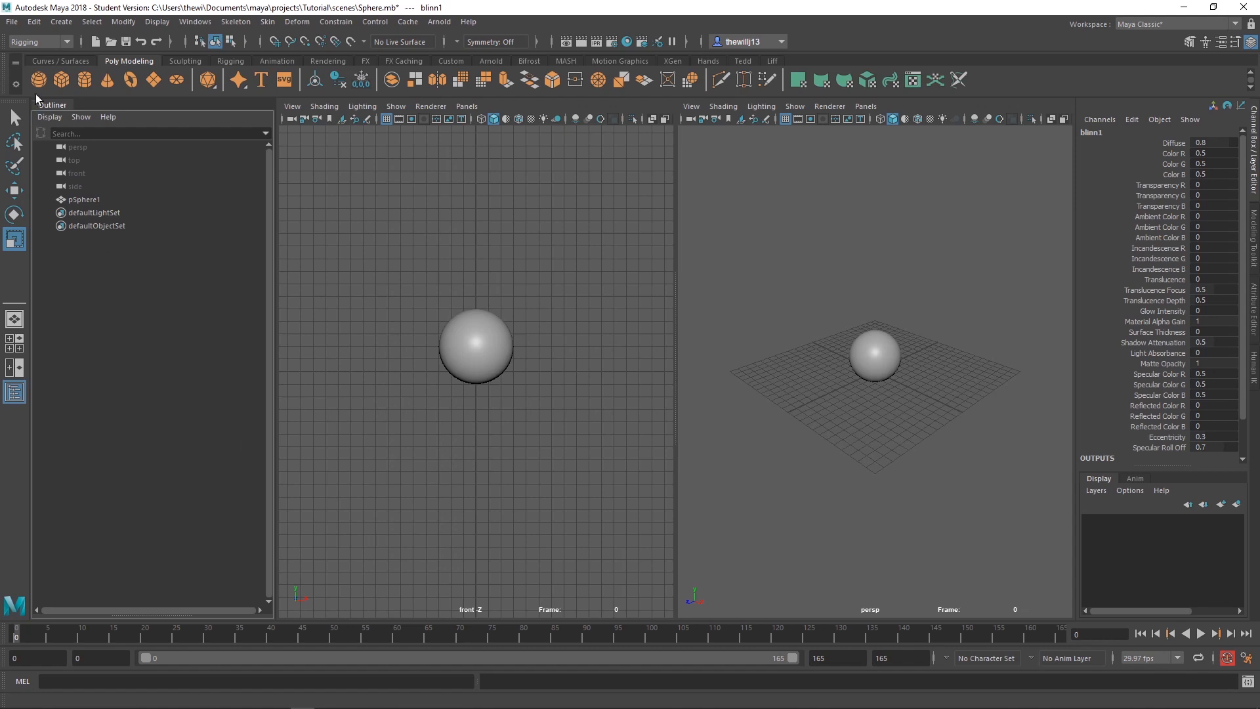
# - Check Maya's file commands for the After Effects Live Link and view the Autodesk Maya Live Link extension page in the browser
pyautogui.click(12, 21)
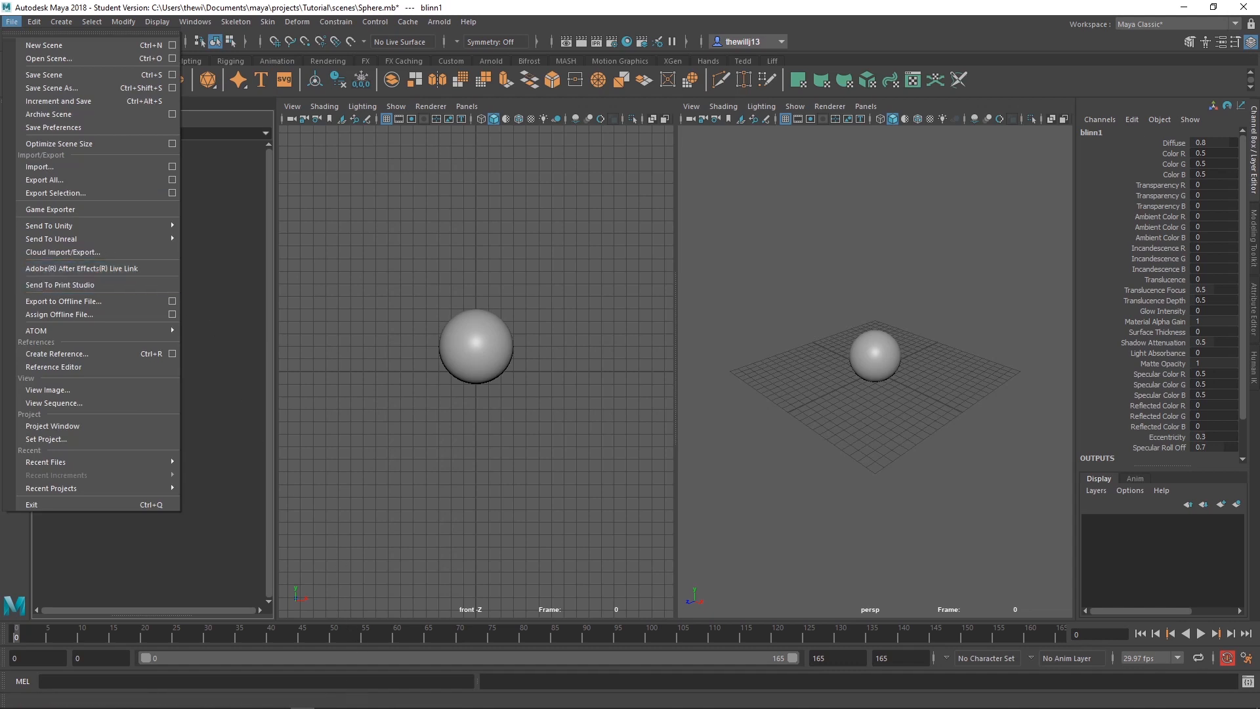
pyautogui.click(448, 699)
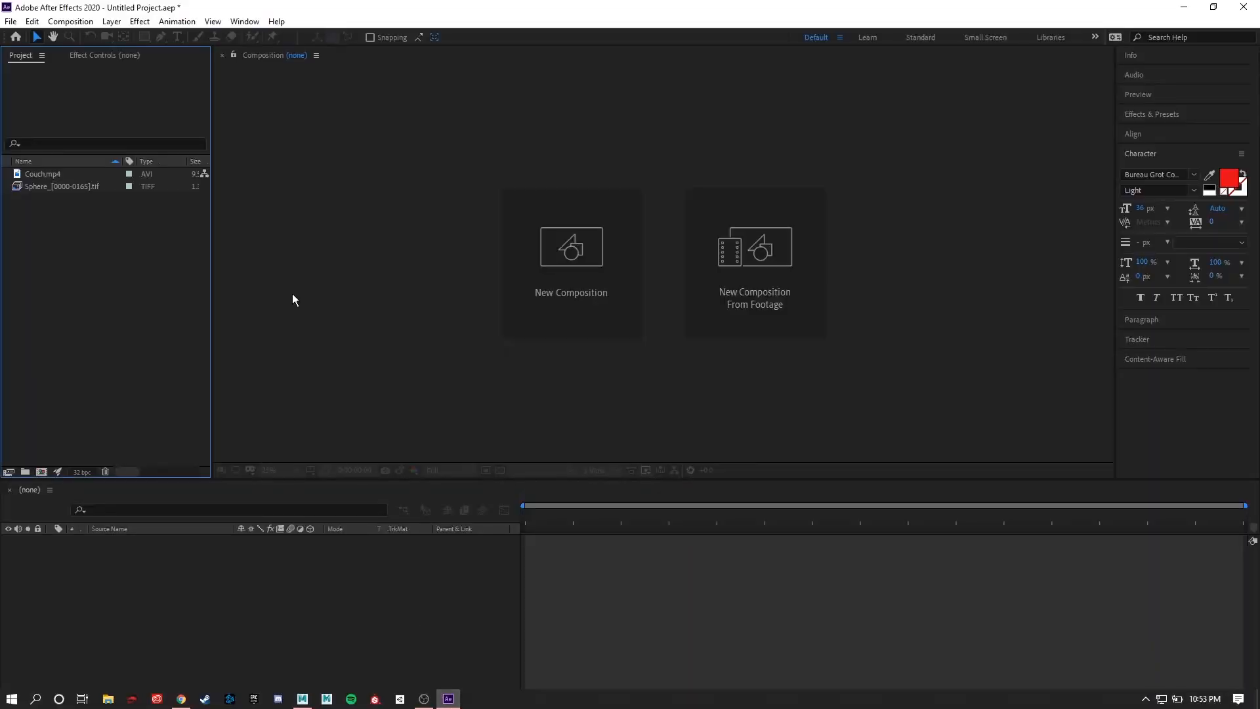
pyautogui.click(181, 698)
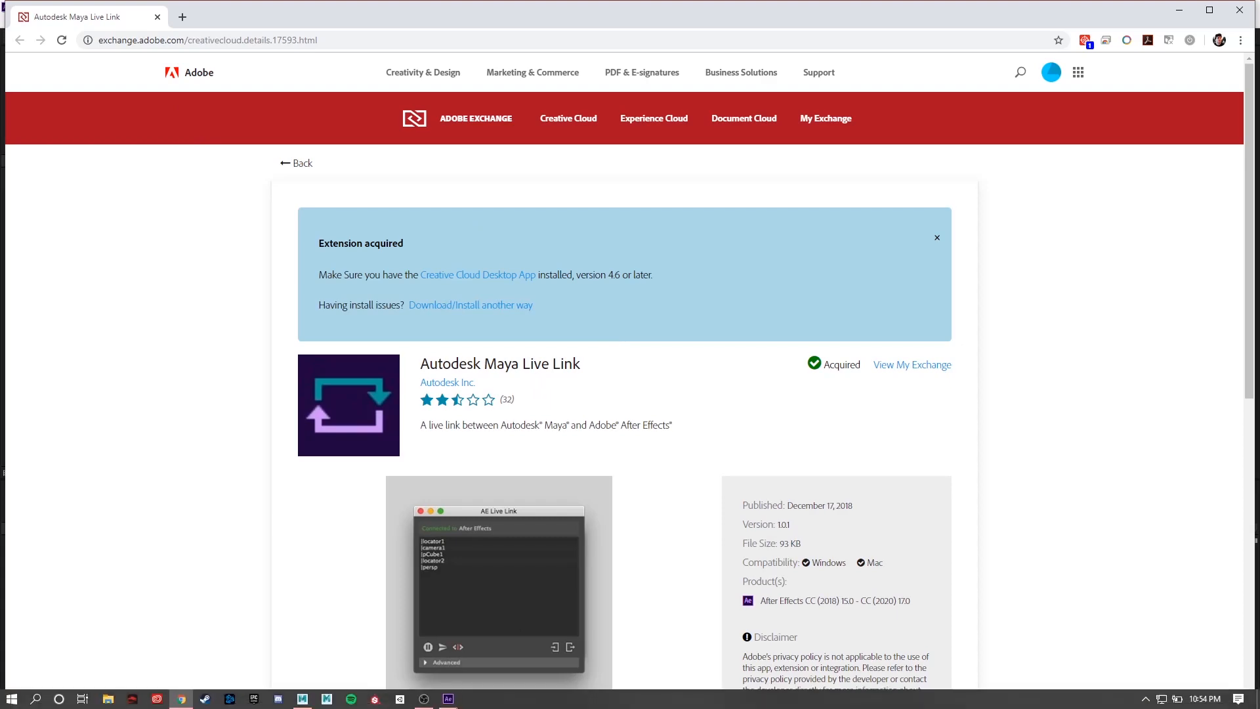
# - Switch to After Effects, check the installed Autodesk Maya Live Link extension, and close its window
pyautogui.click(449, 700)
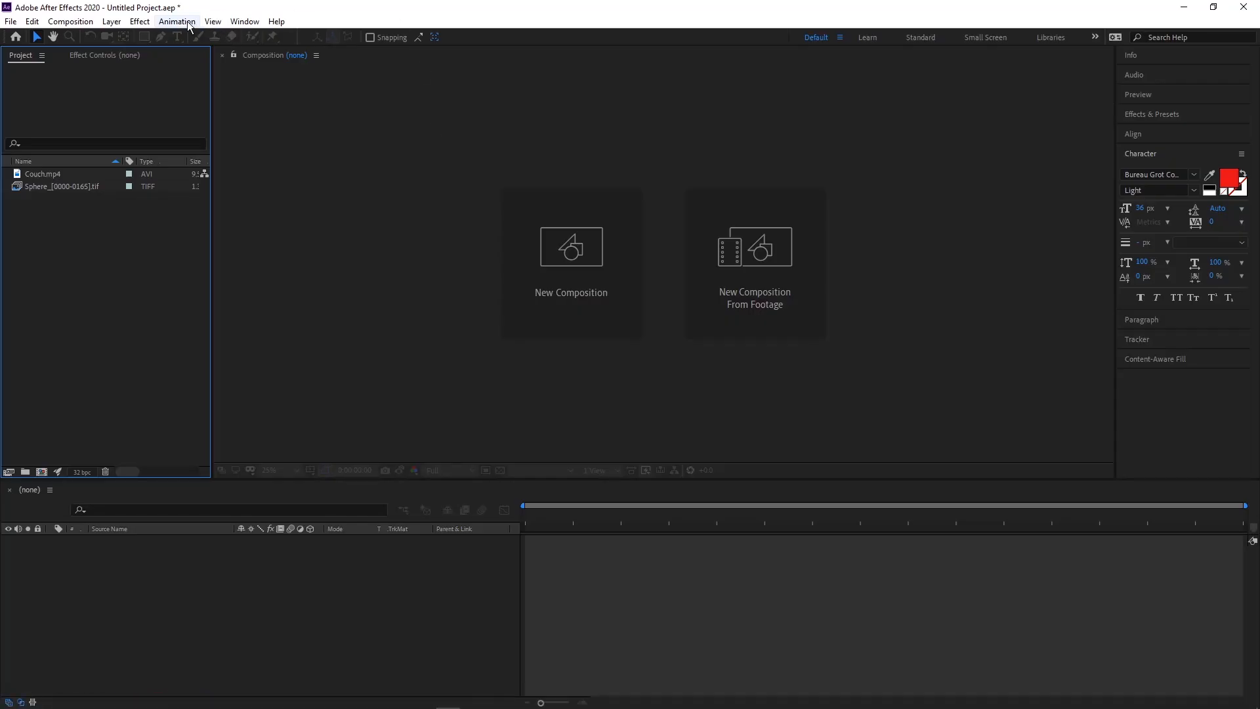
pyautogui.click(245, 21)
pyautogui.moveTo(348, 89)
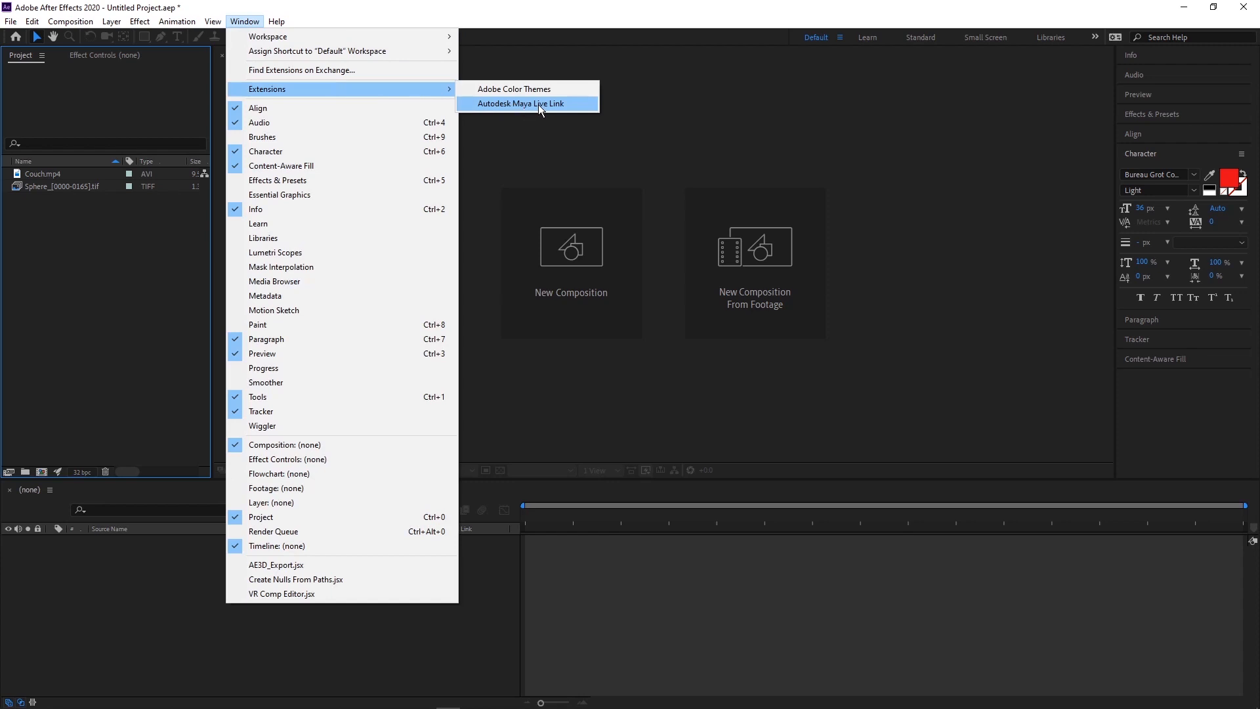
pyautogui.click(539, 105)
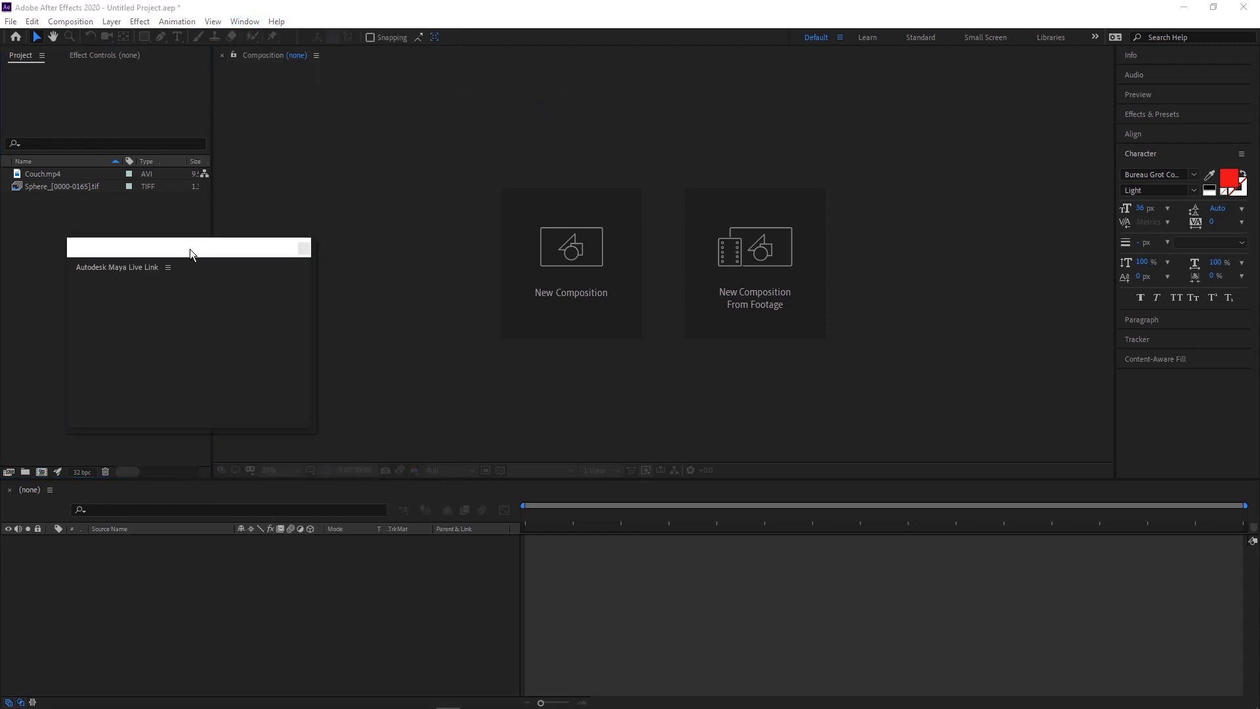
pyautogui.moveTo(191, 249); pyautogui.dragTo(237, 194)
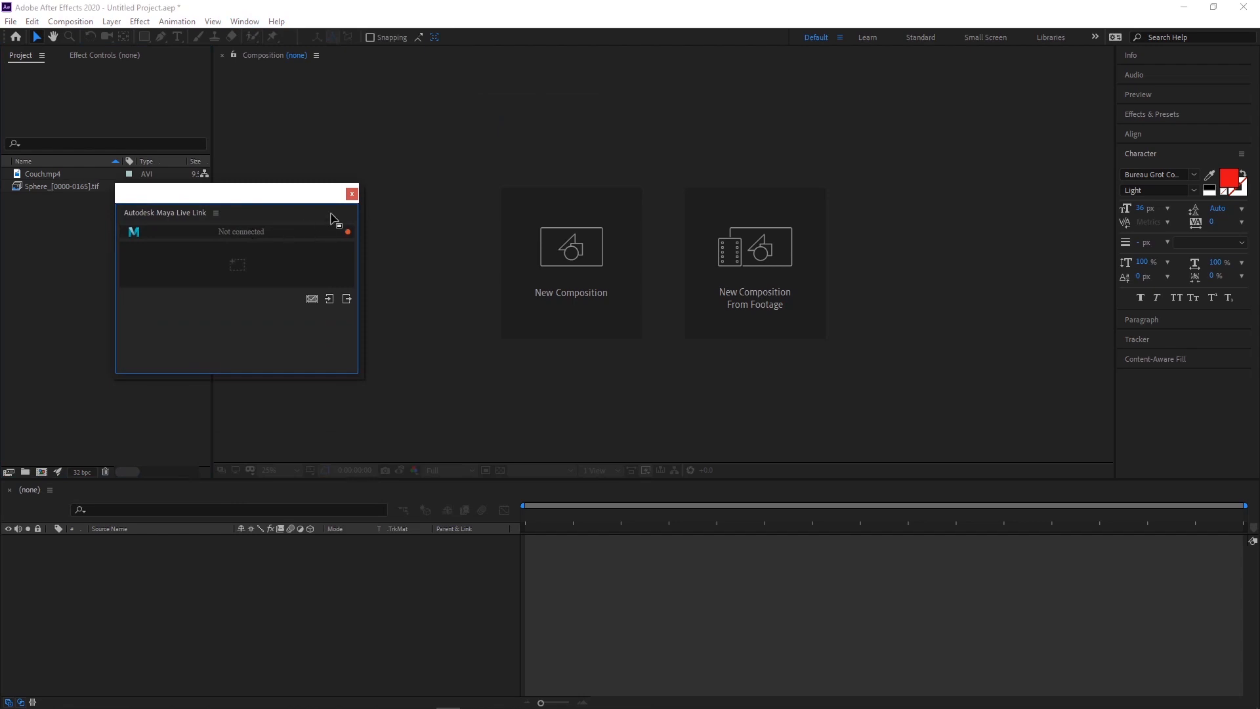
pyautogui.click(352, 195)
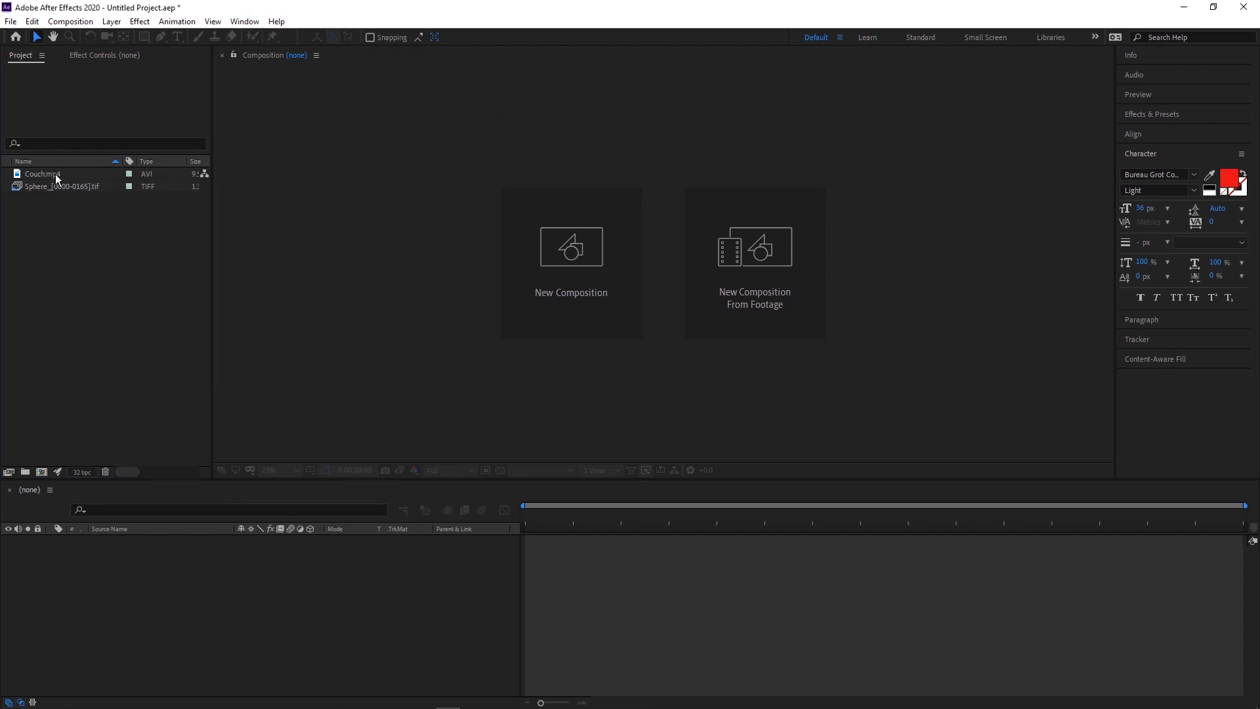
# - Create a composition from Couch.mp4 and end both its layer and the work area at 0;00;05;15
pyautogui.moveTo(57, 175); pyautogui.dragTo(188, 588)
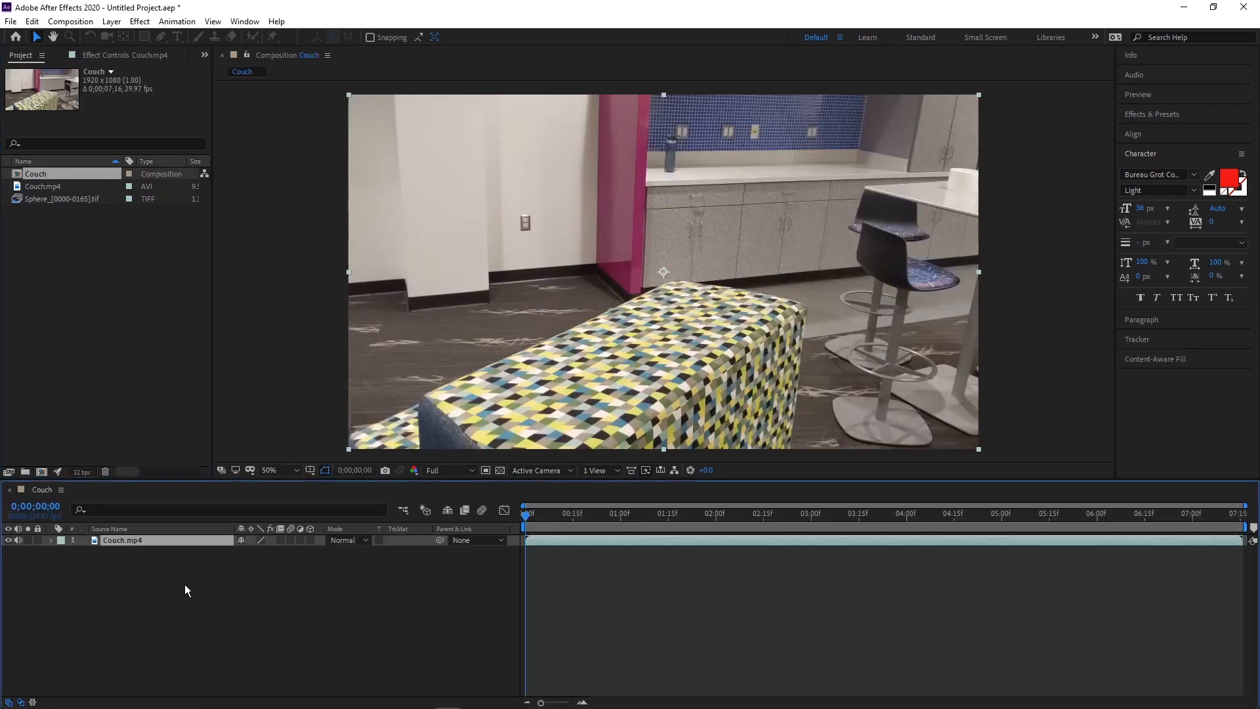
pyautogui.moveTo(525, 515); pyautogui.dragTo(506, 539)
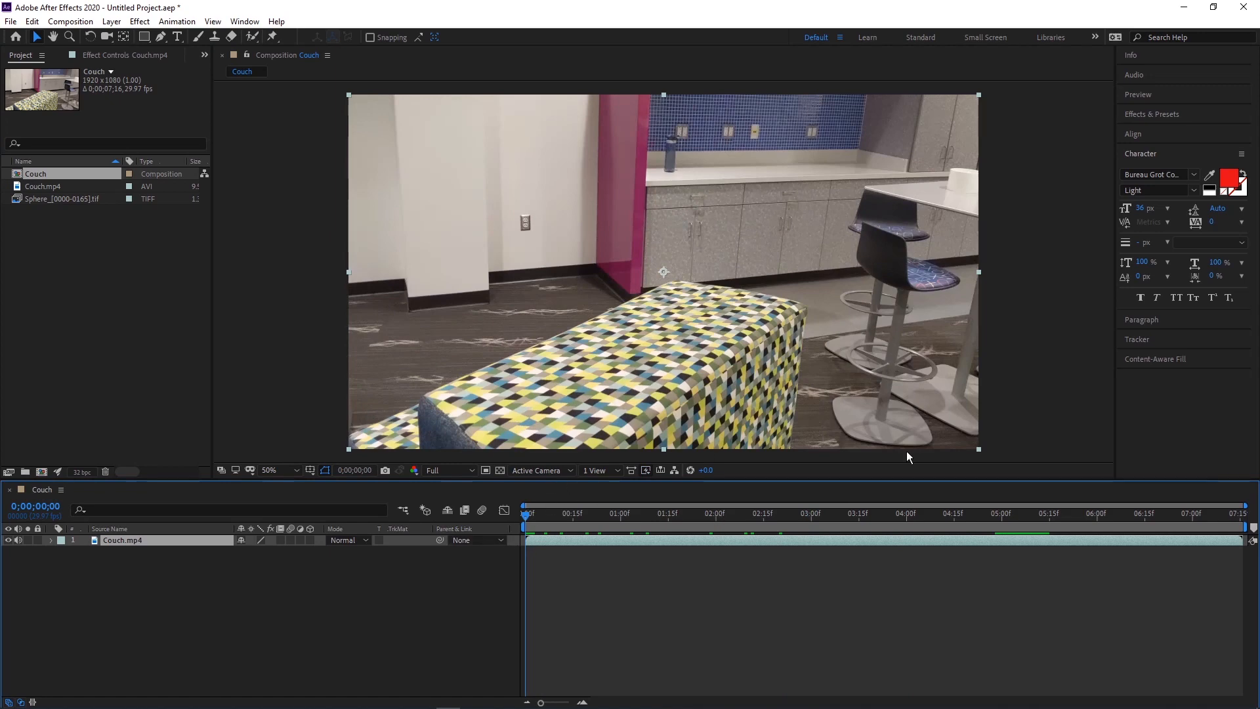
pyautogui.click(1048, 515)
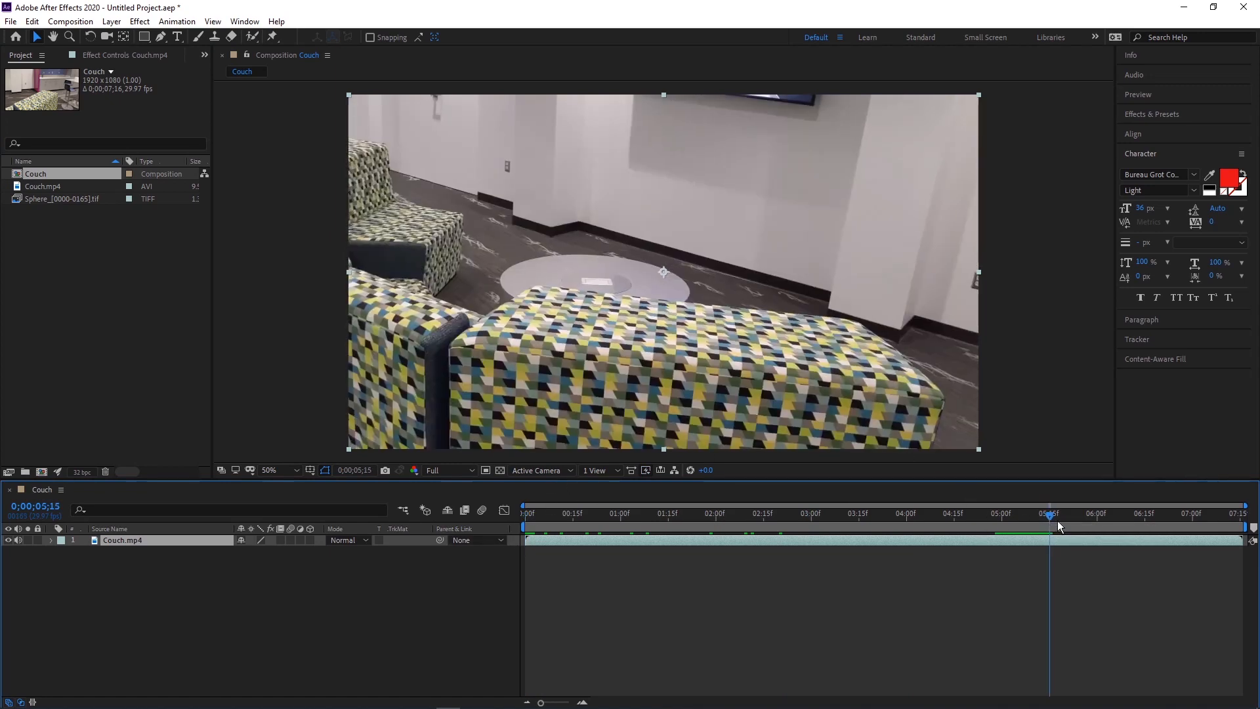
pyautogui.moveTo(1252, 542); pyautogui.dragTo(498, 533)
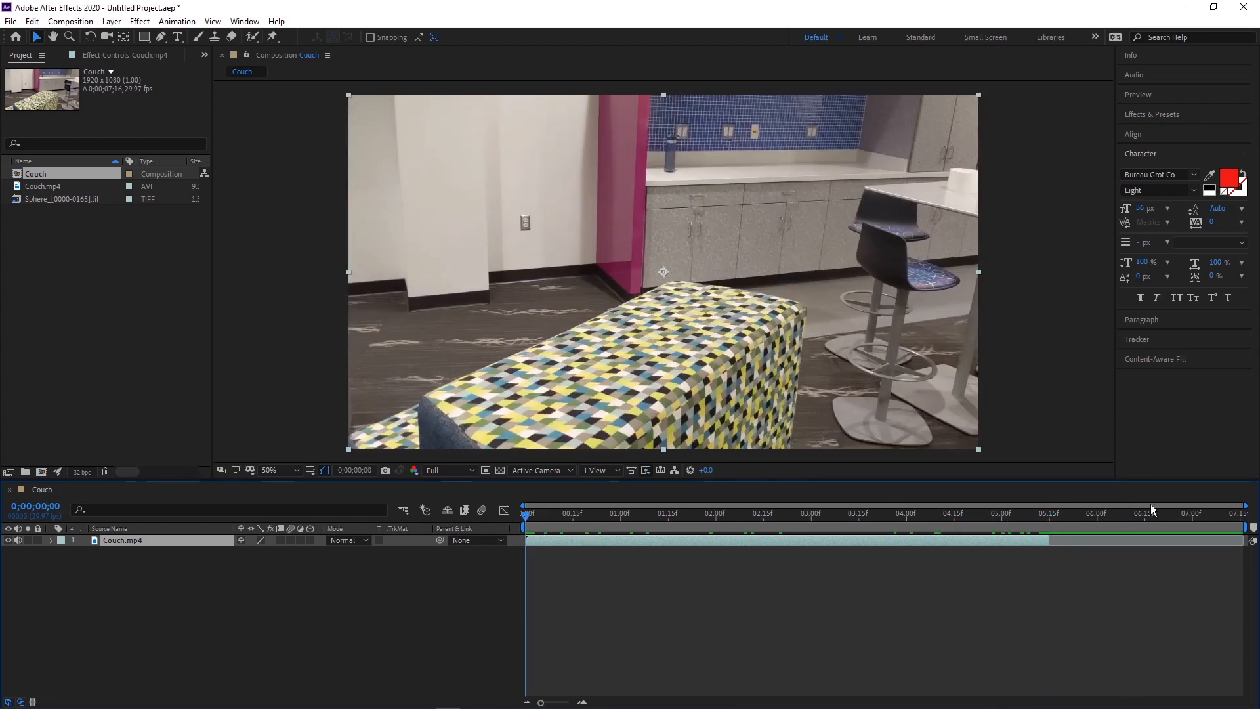
pyautogui.moveTo(1245, 527); pyautogui.dragTo(1053, 550)
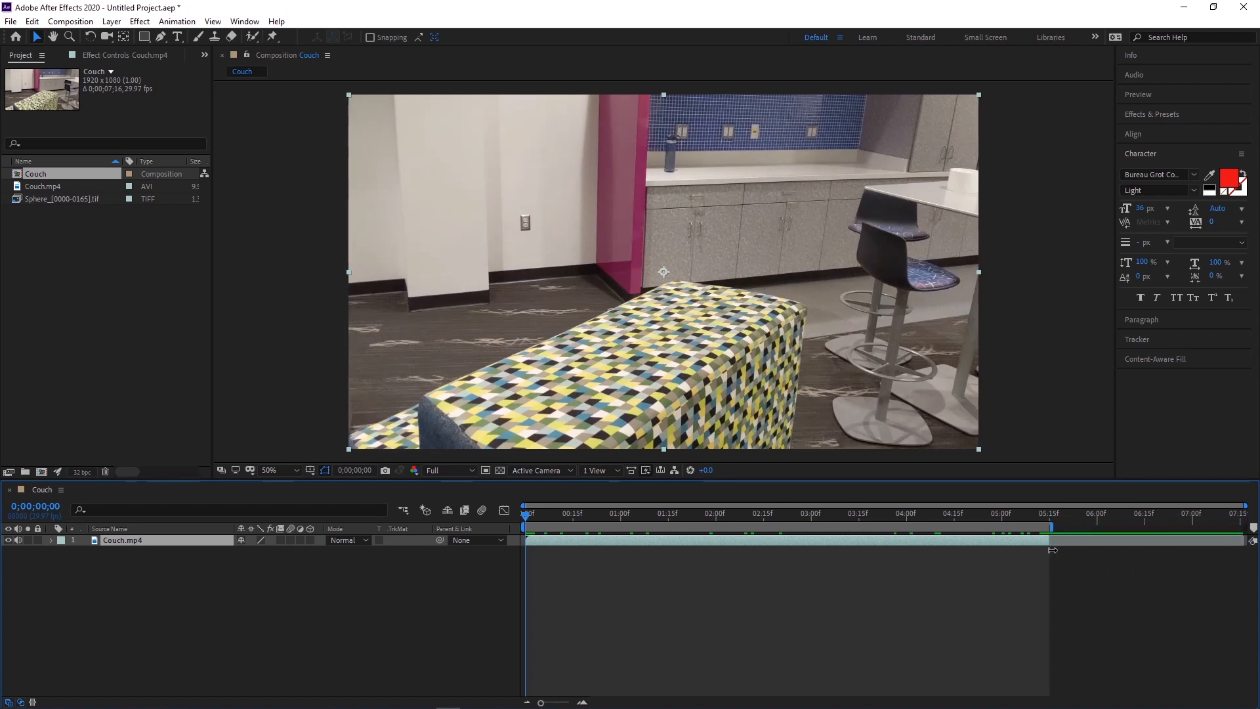
# - Run Track Camera on the Couch.mp4 layer to solve its 3D track points
pyautogui.rightClick(121, 539)
pyautogui.moveTo(202, 404)
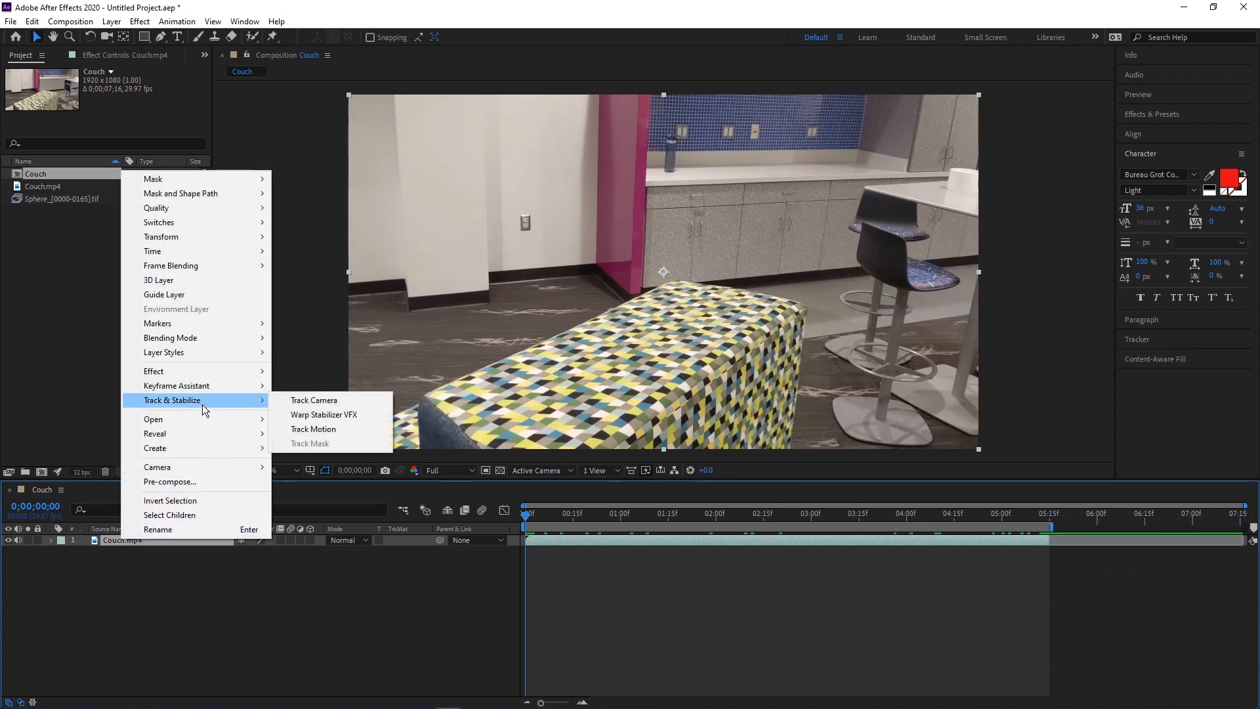
pyautogui.click(328, 401)
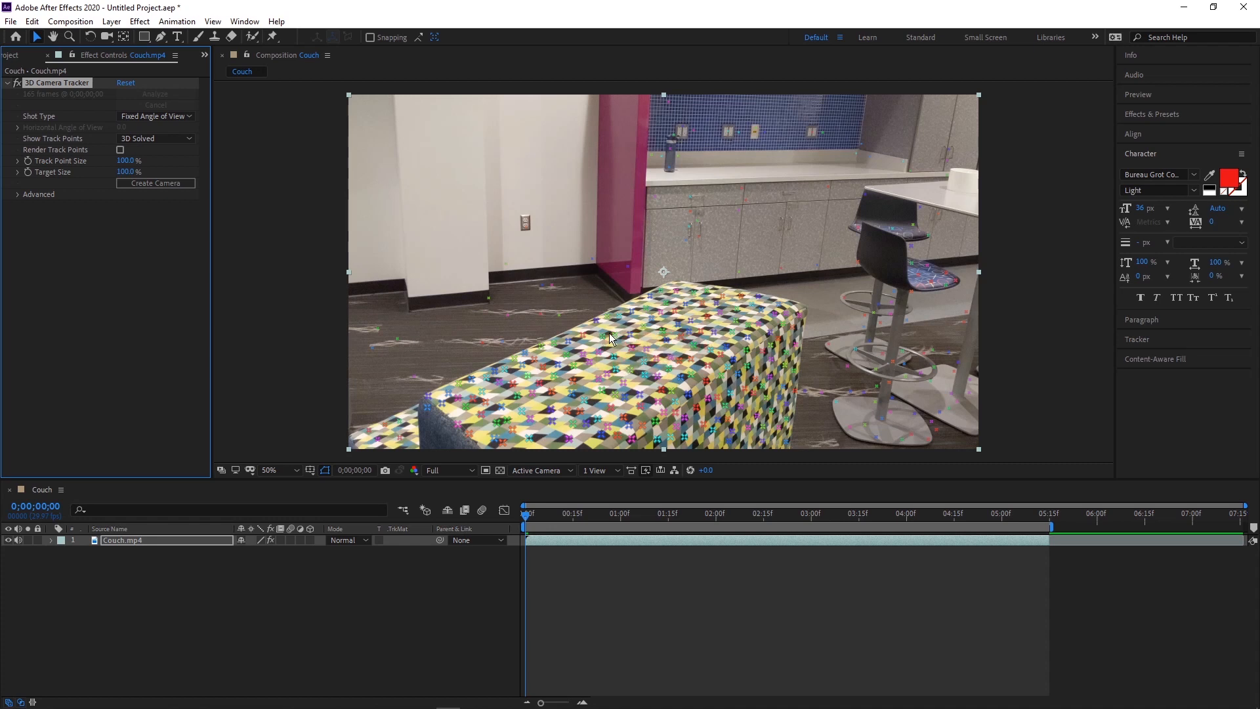
# - Select a cluster of track points on the top surface of the couch and create a null and camera from them
pyautogui.click(642, 365)
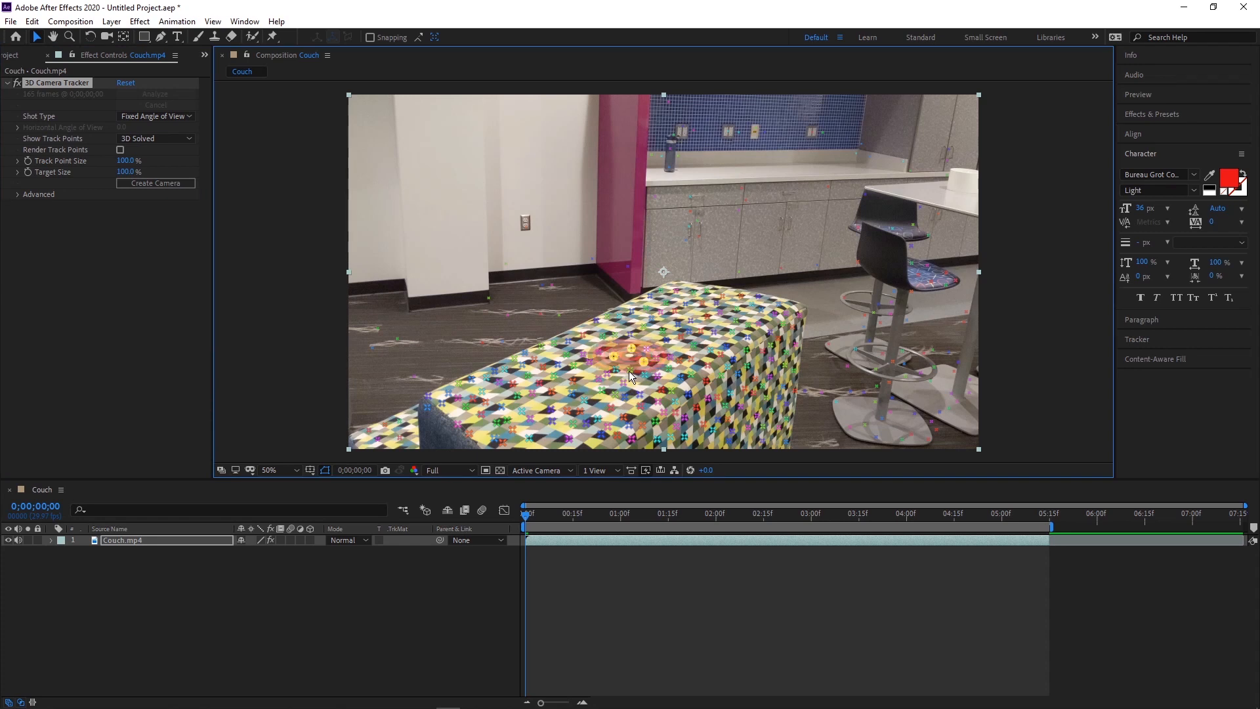
pyautogui.keyDown('shift'); pyautogui.click(628, 371); pyautogui.keyUp('shift')
pyautogui.keyDown('shift'); pyautogui.click(614, 371); pyautogui.keyUp('shift')
pyautogui.keyDown('shift'); pyautogui.click(647, 350); pyautogui.keyUp('shift')
pyautogui.keyDown('shift'); pyautogui.click(668, 367); pyautogui.keyUp('shift')
pyautogui.keyDown('shift'); pyautogui.click(670, 357); pyautogui.keyUp('shift')
pyautogui.keyDown('shift'); pyautogui.click(667, 339); pyautogui.keyUp('shift')
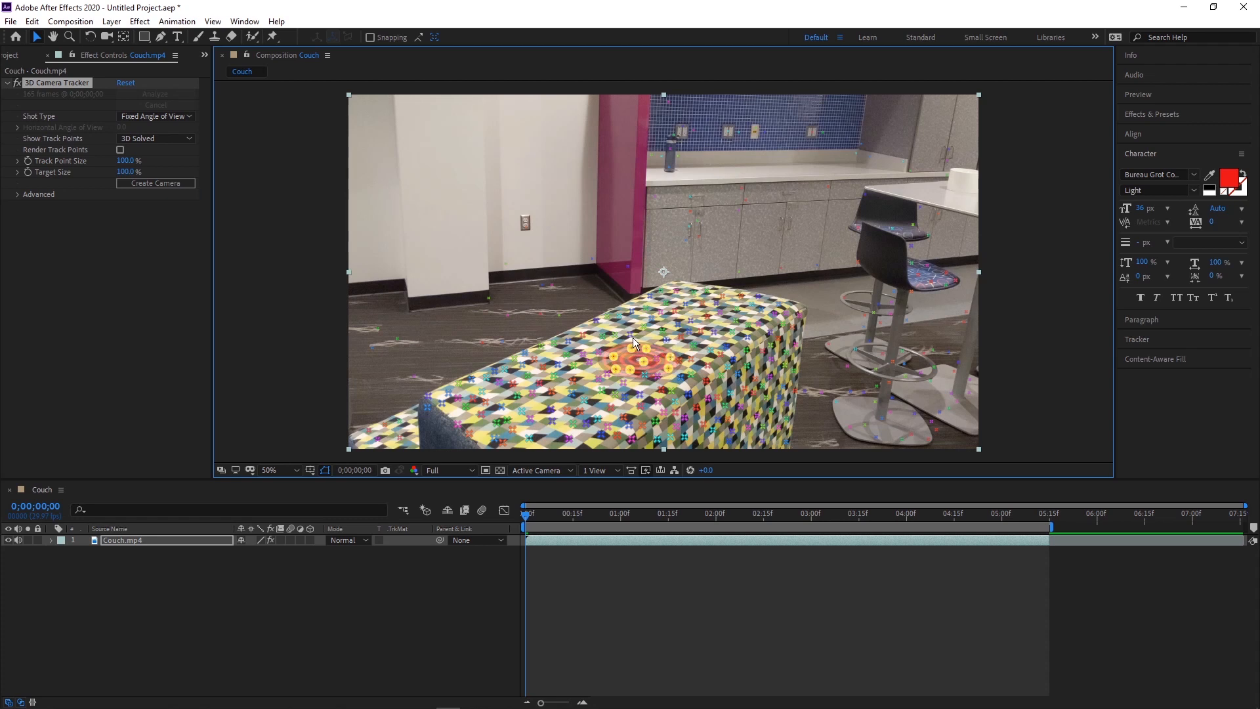
pyautogui.keyDown('shift'); pyautogui.click(598, 352); pyautogui.keyUp('shift')
pyautogui.keyDown('shift'); pyautogui.click(604, 372); pyautogui.keyUp('shift')
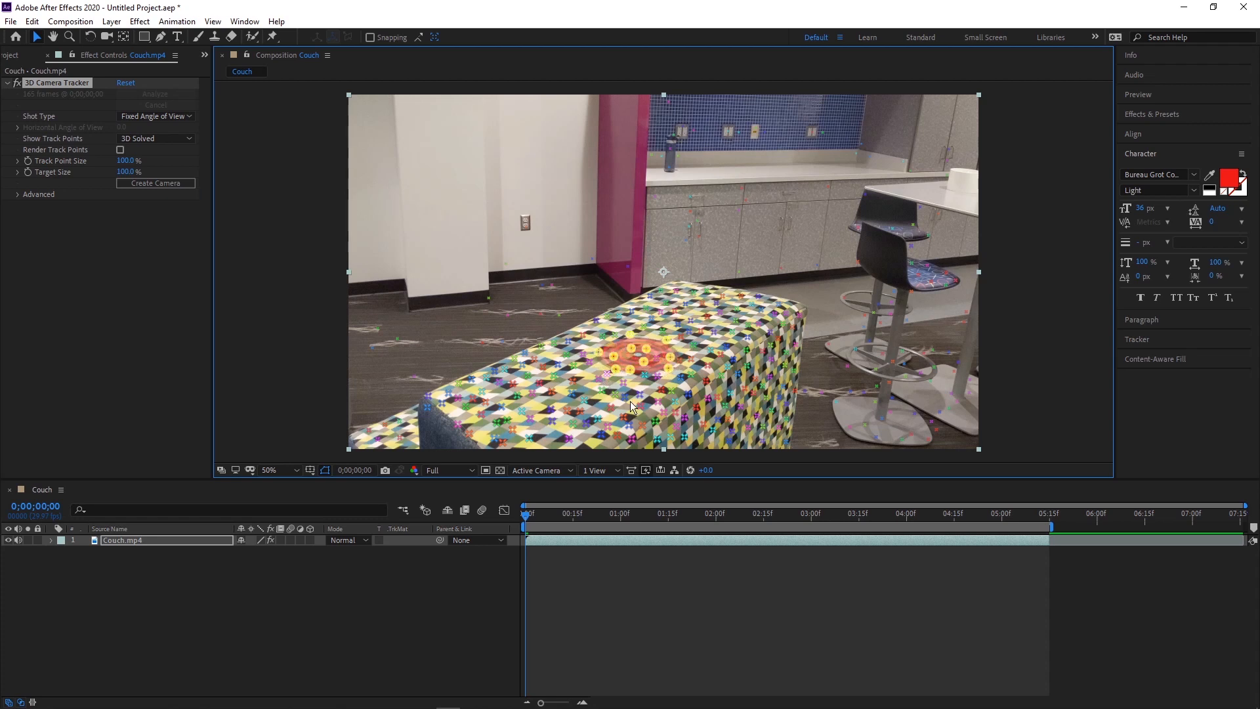
pyautogui.rightClick(636, 359)
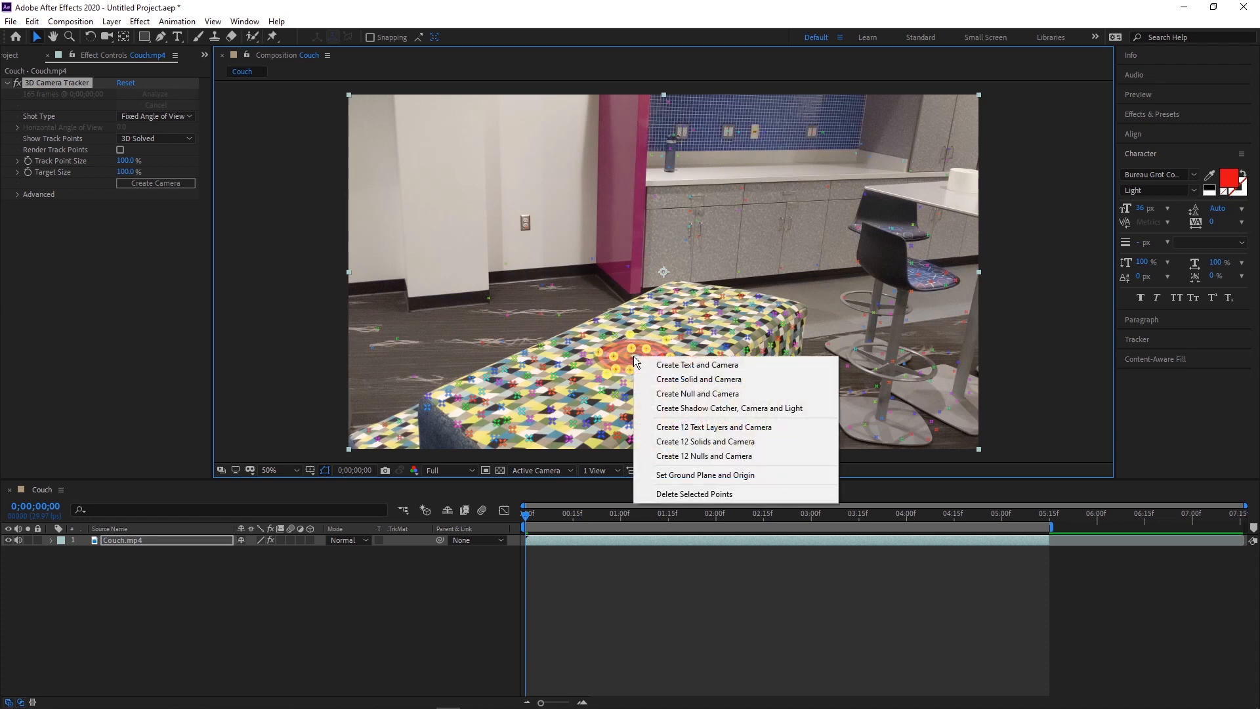
pyautogui.click(683, 394)
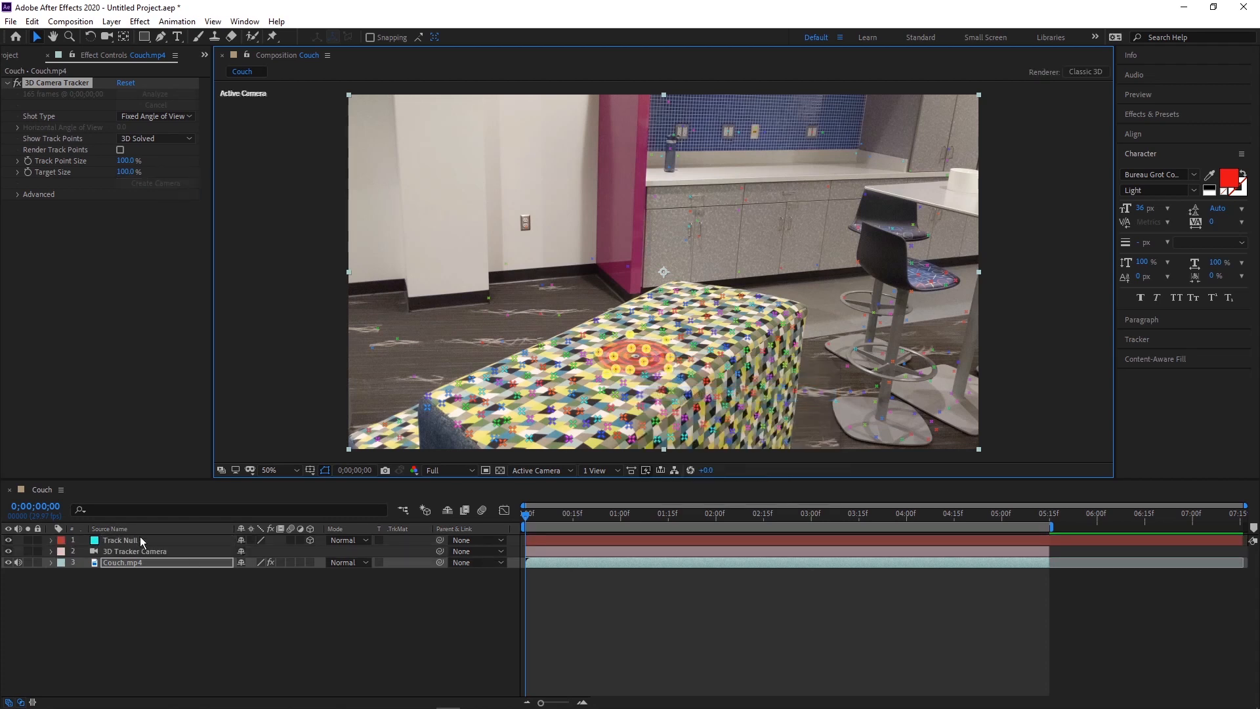
# - Select the 3D Tracker Camera layer and open the Autodesk Maya Live Link extension
pyautogui.click(141, 540)
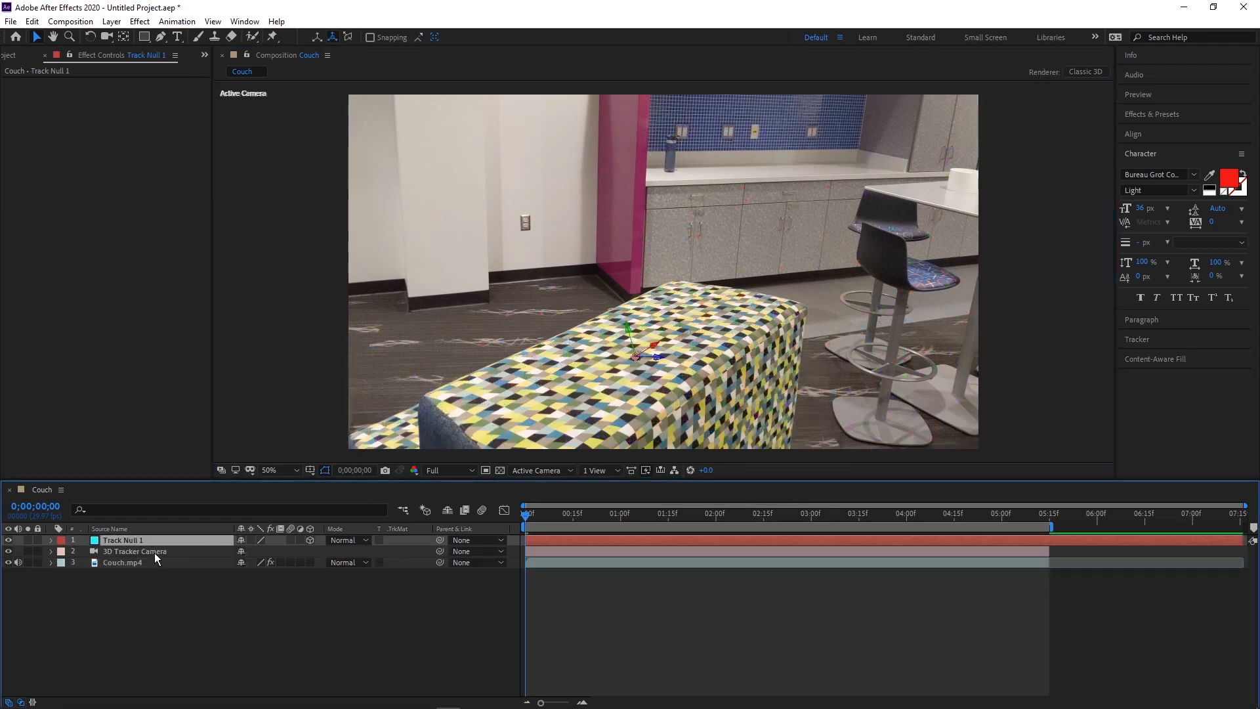
pyautogui.click(155, 552)
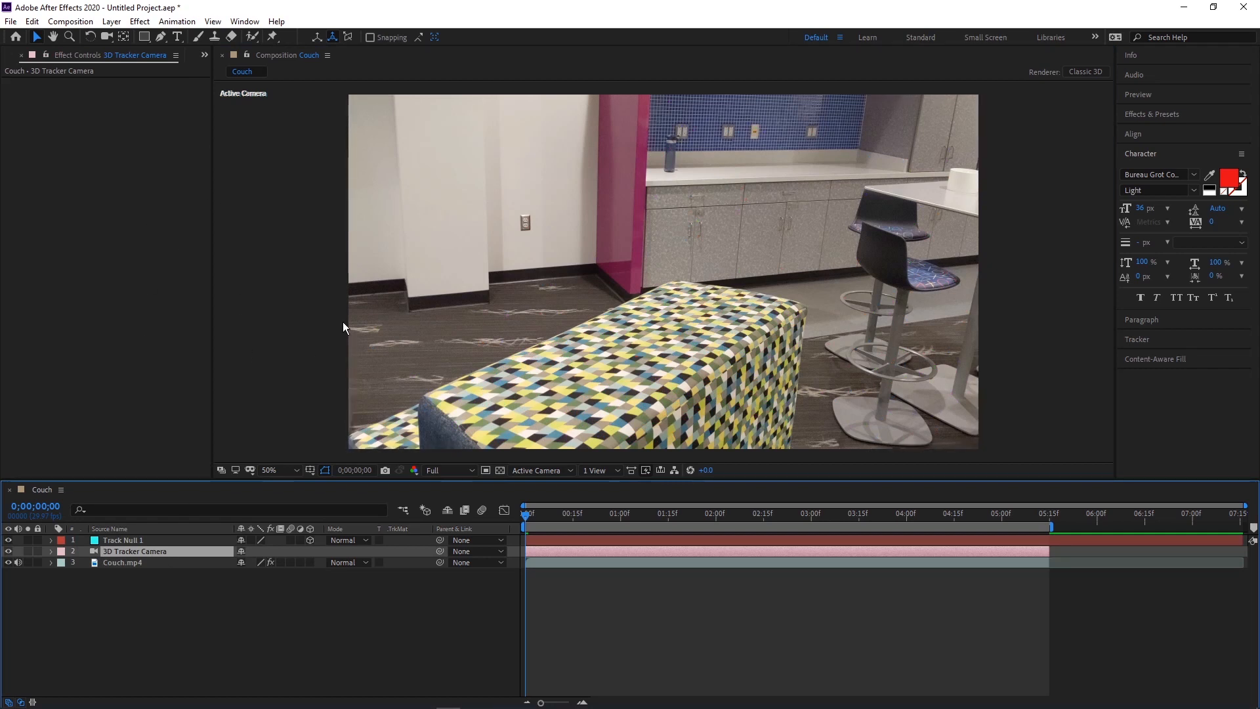
pyautogui.click(245, 21)
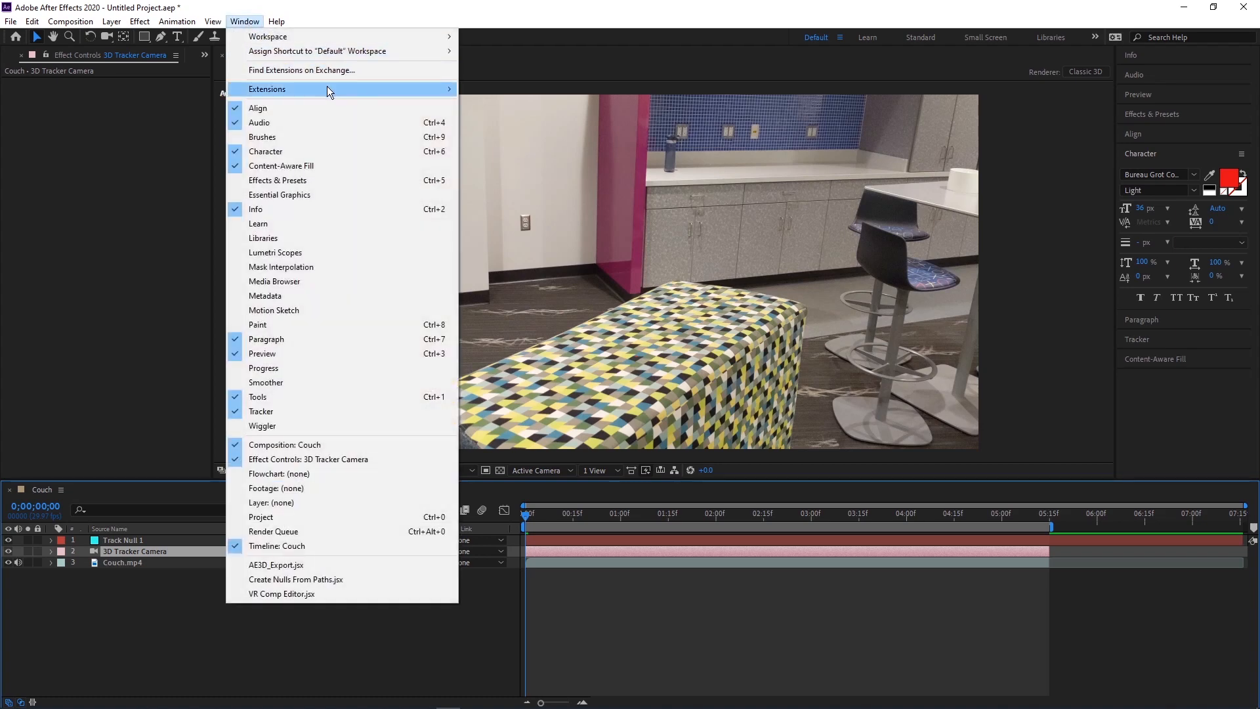
pyautogui.moveTo(438, 85)
pyautogui.click(531, 104)
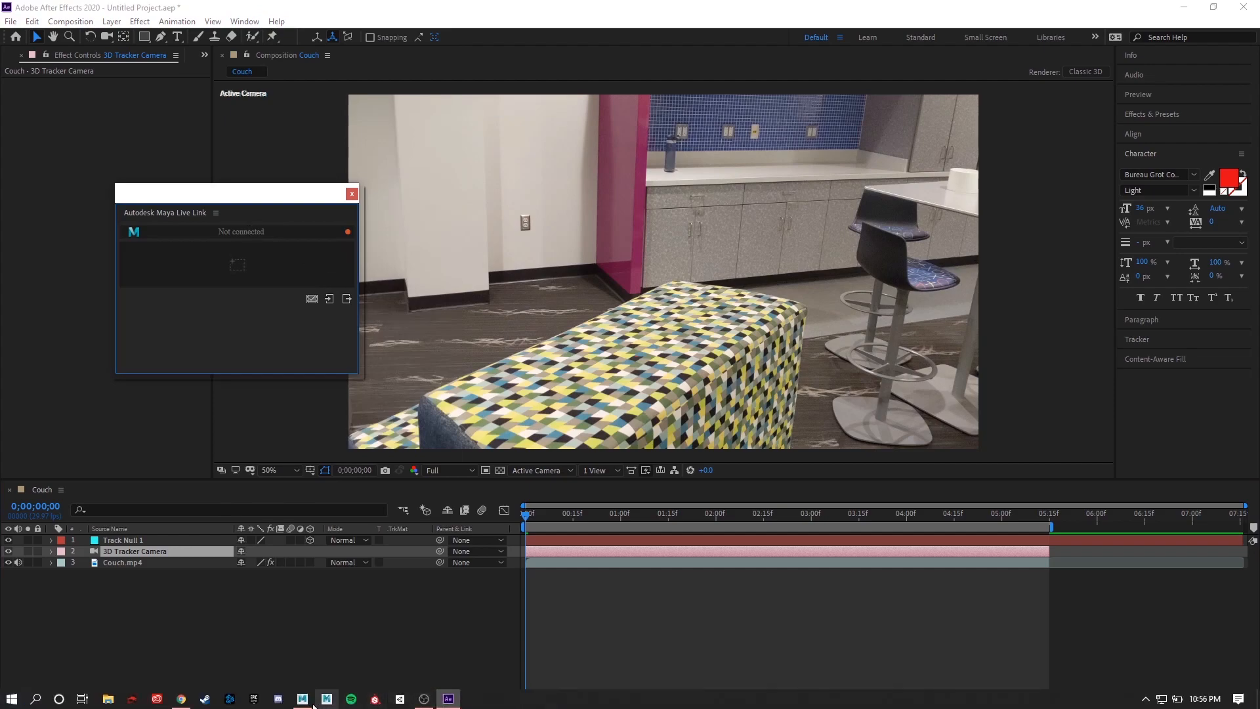
# - Switch to Maya and start the Adobe After Effects Live Link to connect to the Couch composition
pyautogui.click(302, 701)
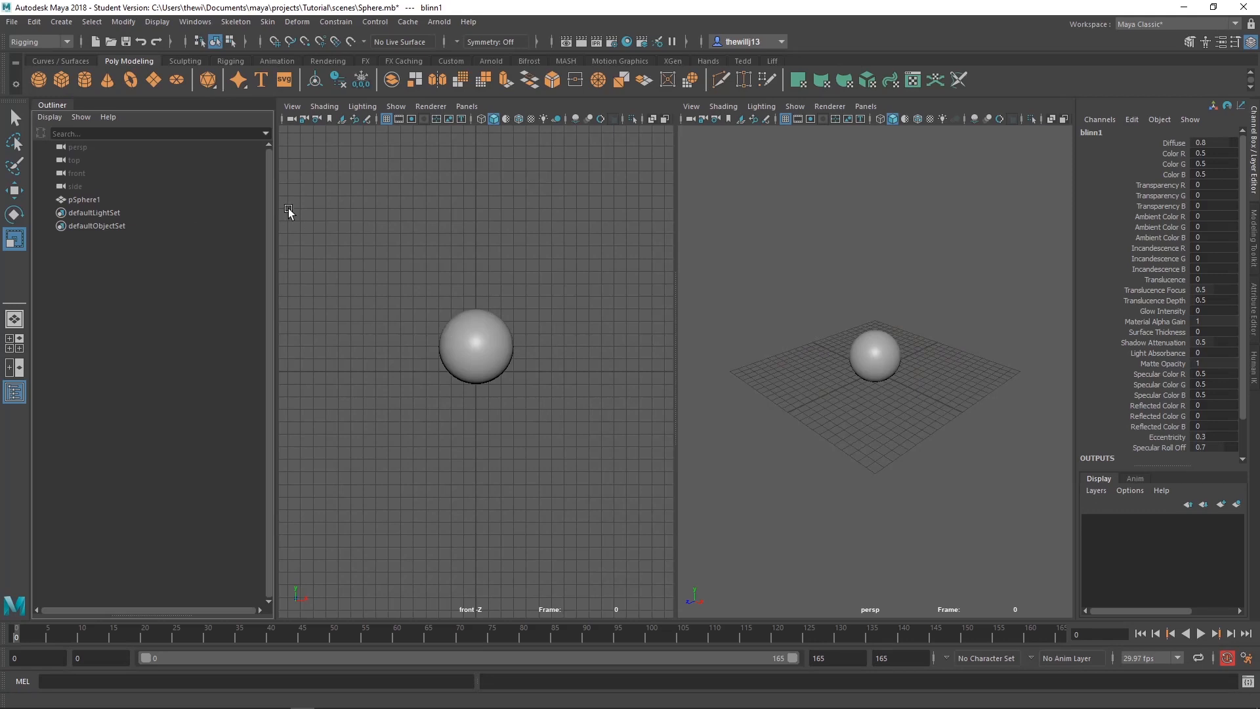
pyautogui.click(12, 22)
pyautogui.moveTo(101, 232)
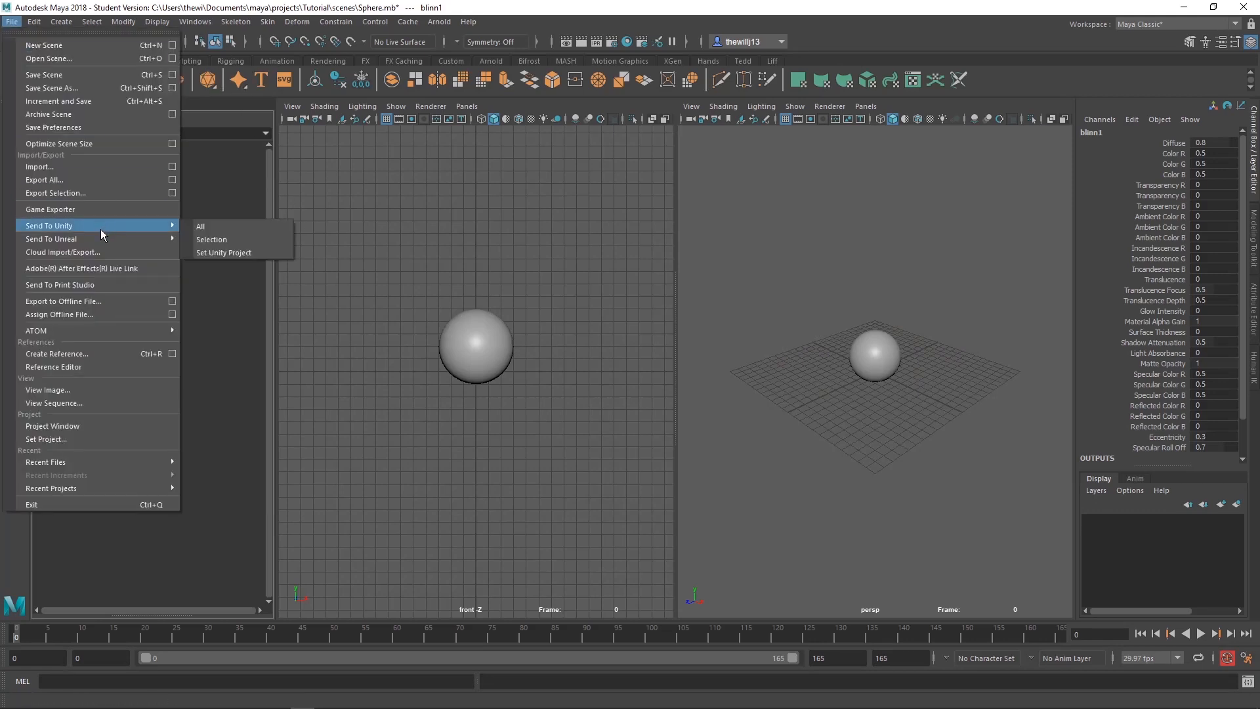
pyautogui.click(88, 266)
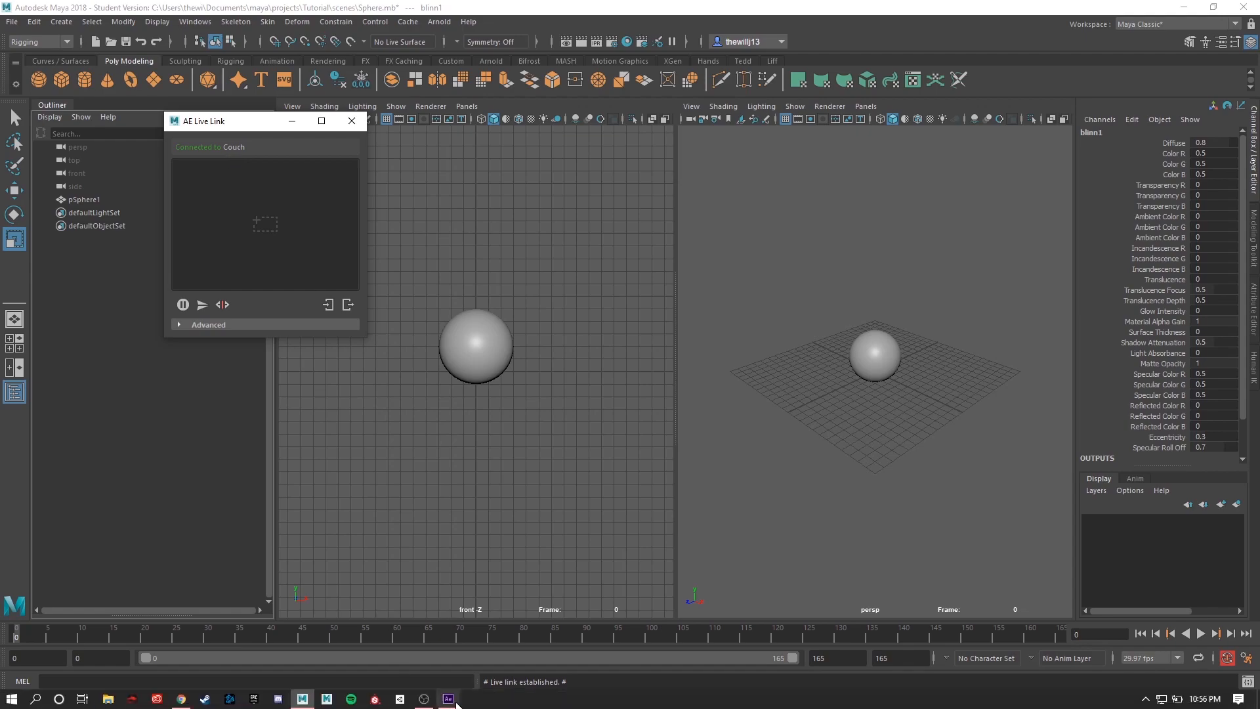
# - Switch to After Effects and add the Track Null 1 and 3D Tracker Camera layers to the Maya Live Link
pyautogui.click(448, 700)
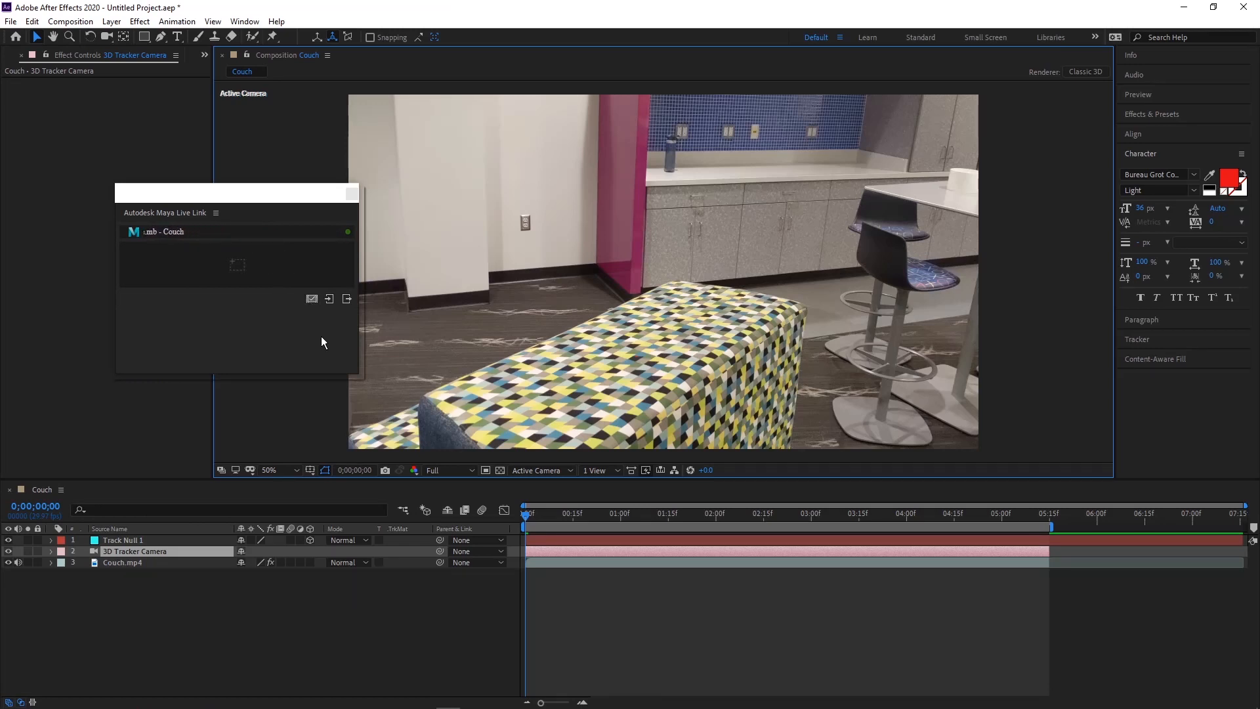
pyautogui.click(160, 538)
pyautogui.keyDown('shift'); pyautogui.click(151, 550); pyautogui.keyUp('shift')
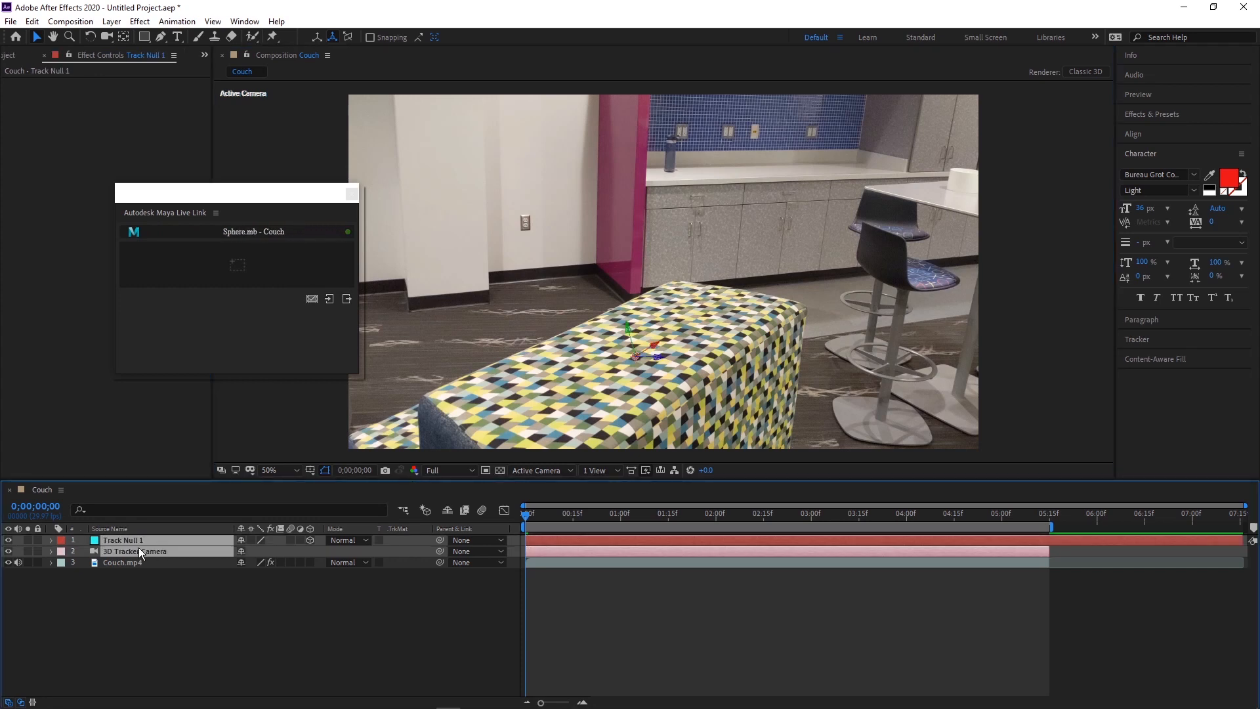
pyautogui.moveTo(135, 542); pyautogui.dragTo(211, 264)
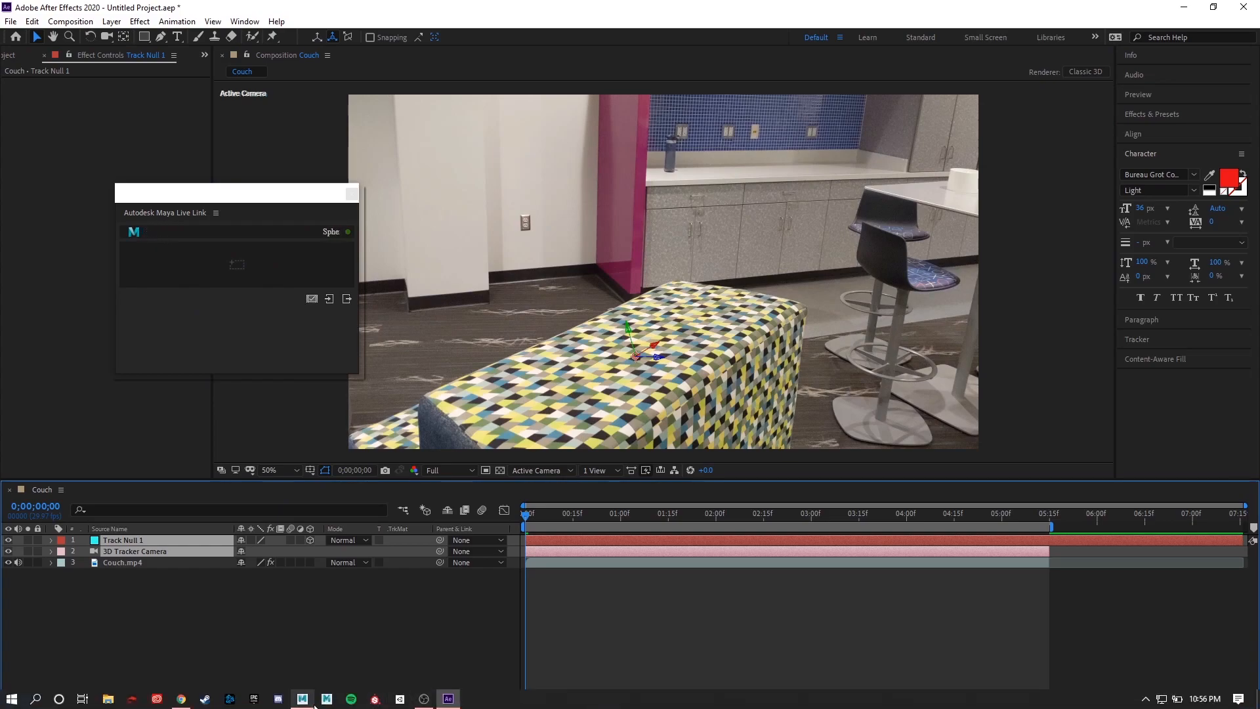
# - Return to Maya, move the Live Link window clear of the Outliner list, and examine the imported AE_Track_Null_1 and AE_3D_Tracker_Camera in the scene
pyautogui.click(303, 700)
pyautogui.moveTo(249, 121); pyautogui.dragTo(130, 297)
pyautogui.click(94, 212)
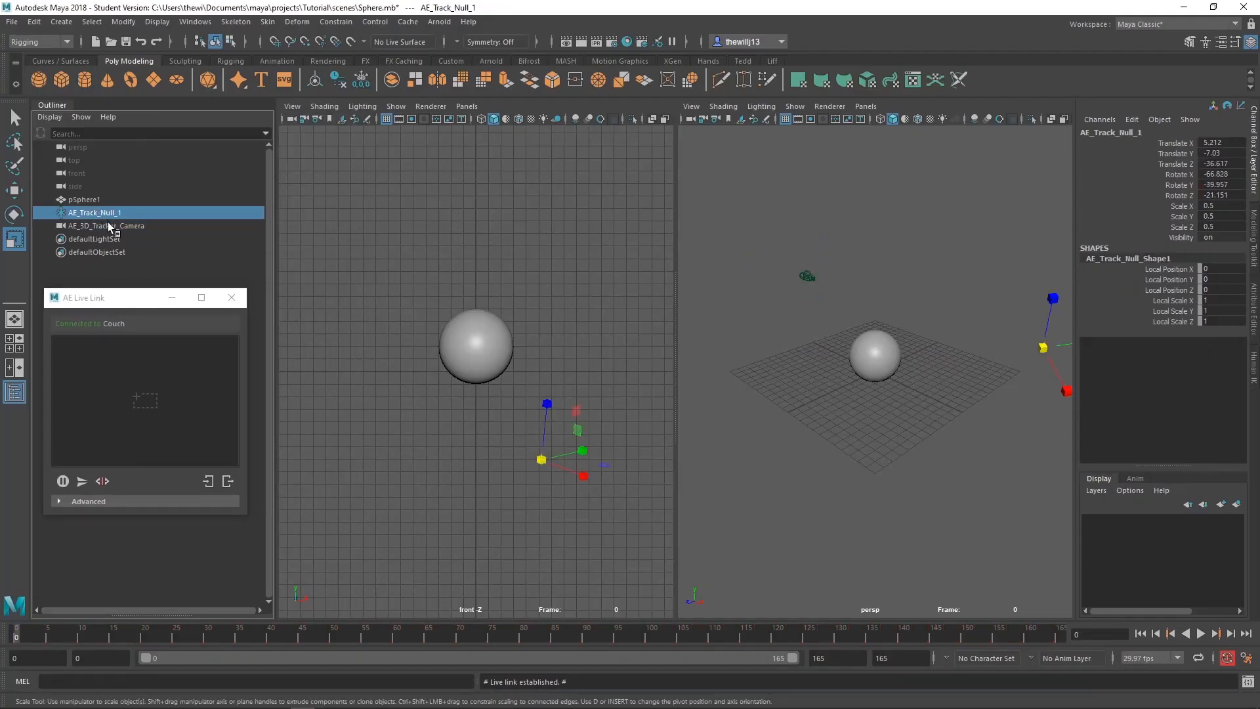
pyautogui.click(108, 225)
pyautogui.scroll(5, 810, 276)
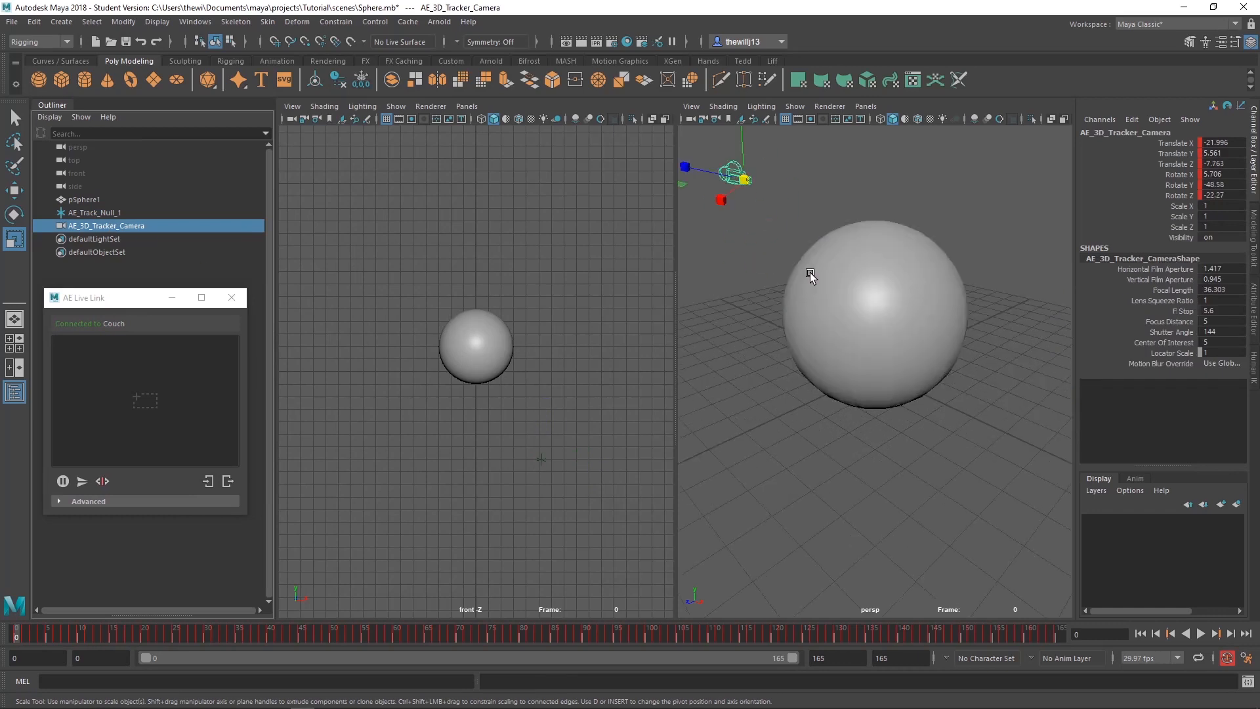
pyautogui.keyDown('alt'); pyautogui.moveTo(975, 411); pyautogui.dragTo(836, 407, button='middle'); pyautogui.keyUp('alt')
pyautogui.scroll(-8, 836, 408)
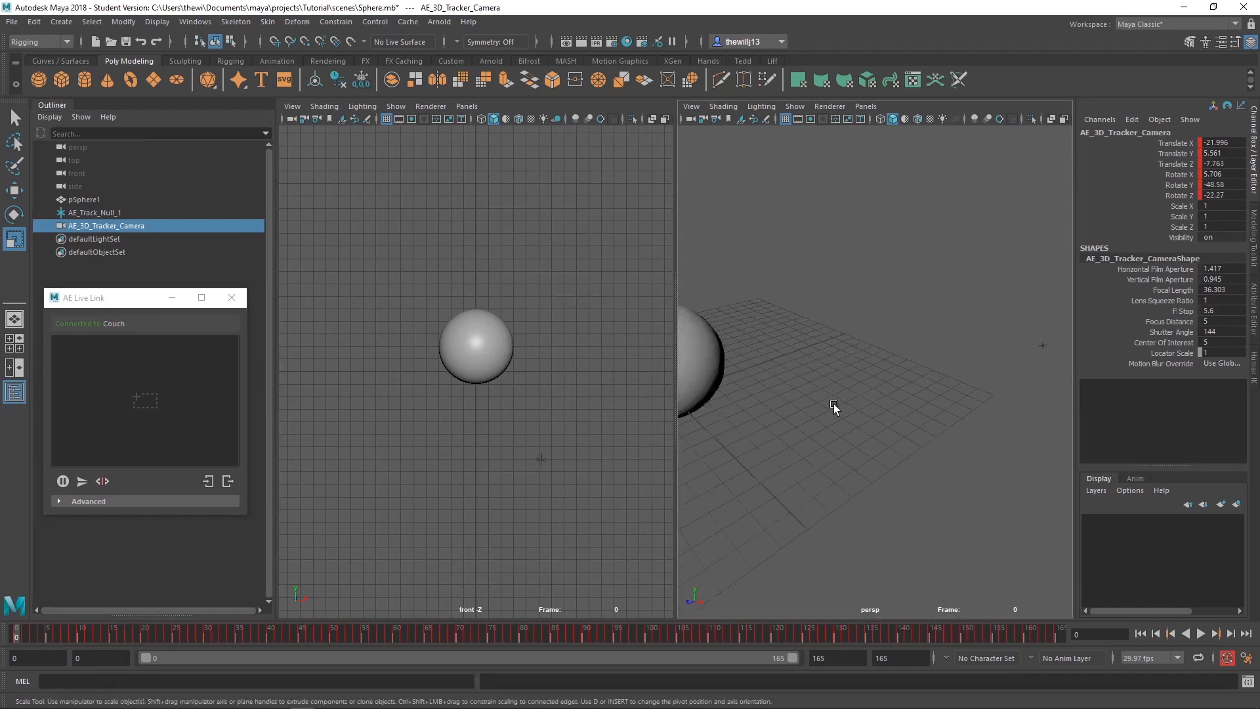
pyautogui.scroll(9, 987, 400)
pyautogui.keyDown('alt'); pyautogui.moveTo(1005, 413); pyautogui.dragTo(892, 420, button='middle'); pyautogui.keyUp('alt')
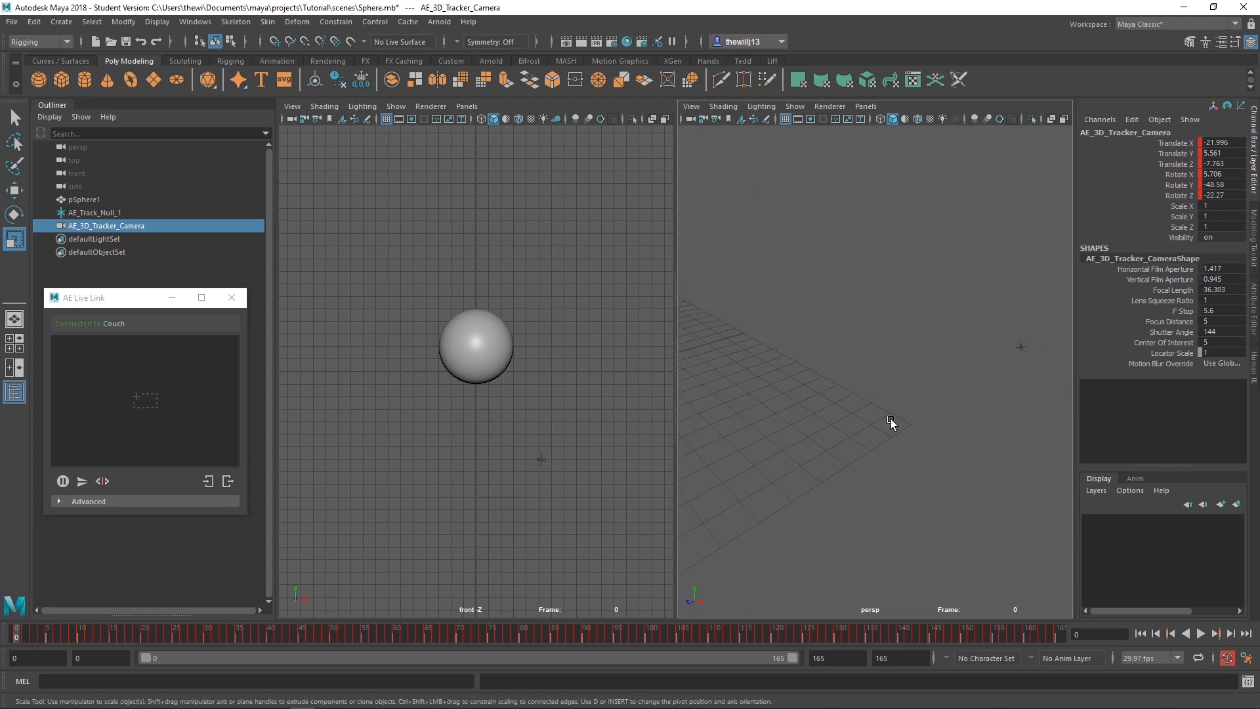
pyautogui.scroll(-9, 892, 420)
# - Move the sphere so its base pivot snaps onto AE_Track_Null_1, at about 5.21, -6.03, -36.62
pyautogui.click(503, 363)
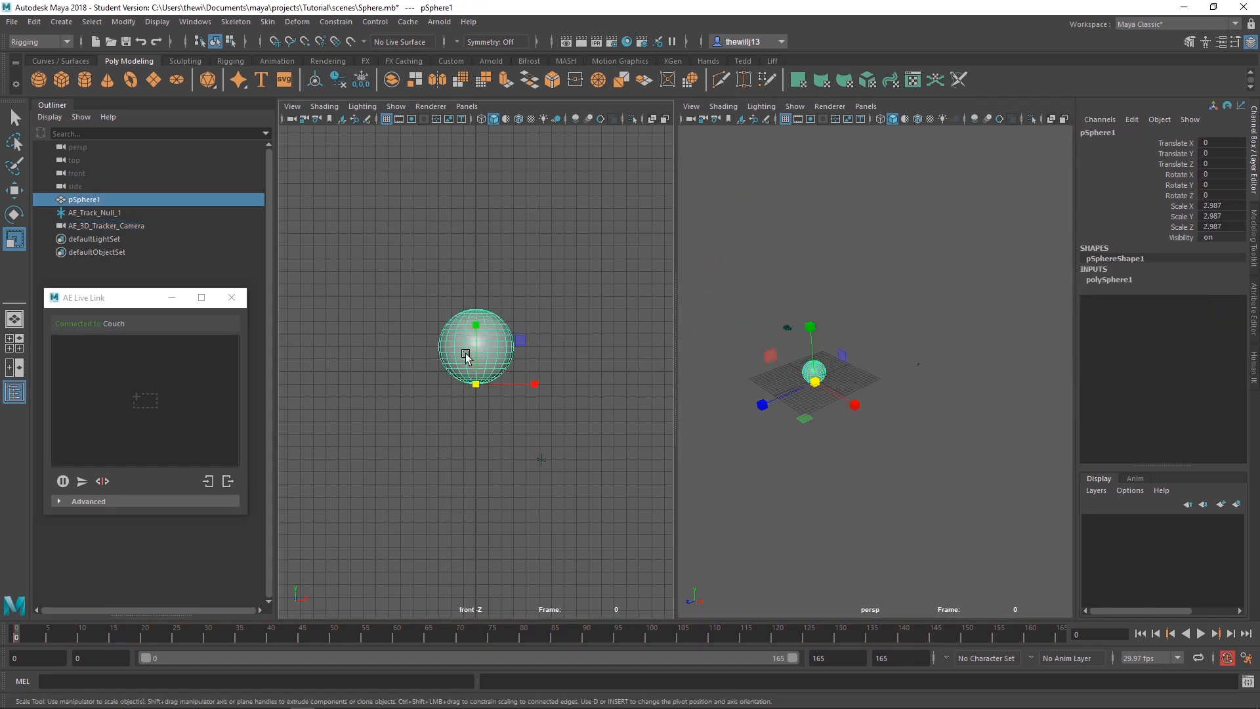
pyautogui.press('w')
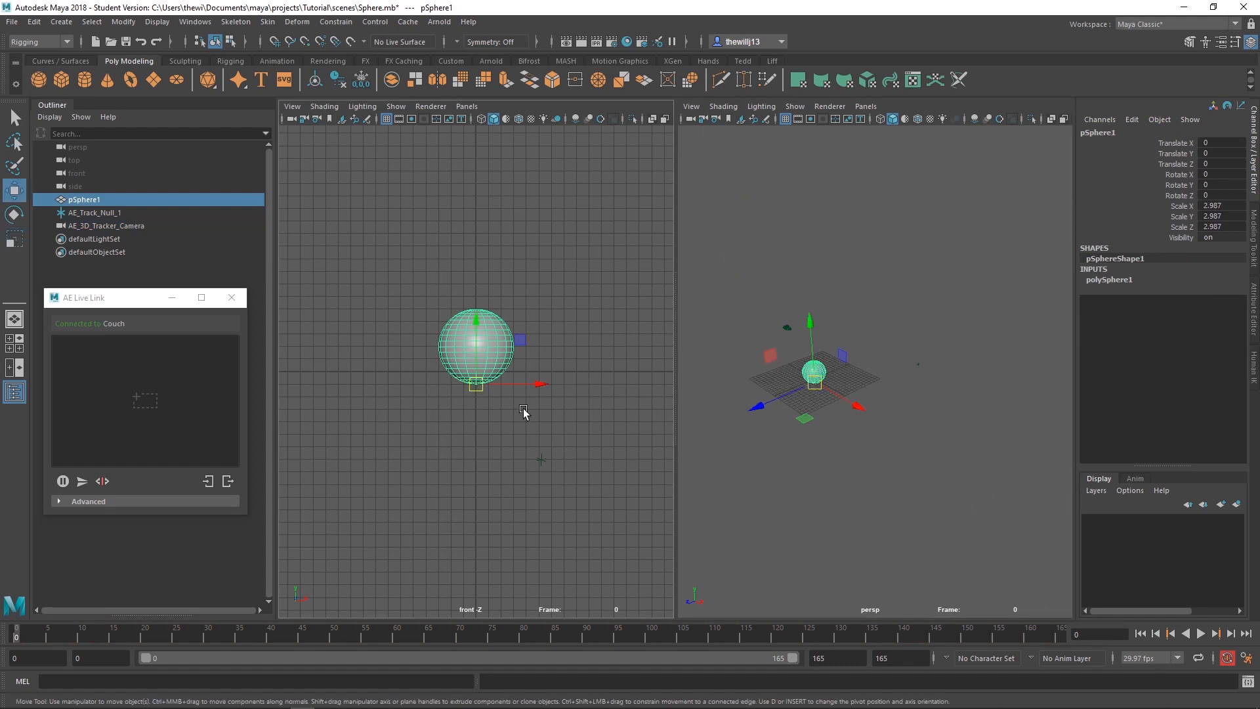
pyautogui.moveTo(479, 389); pyautogui.dragTo(539, 461)
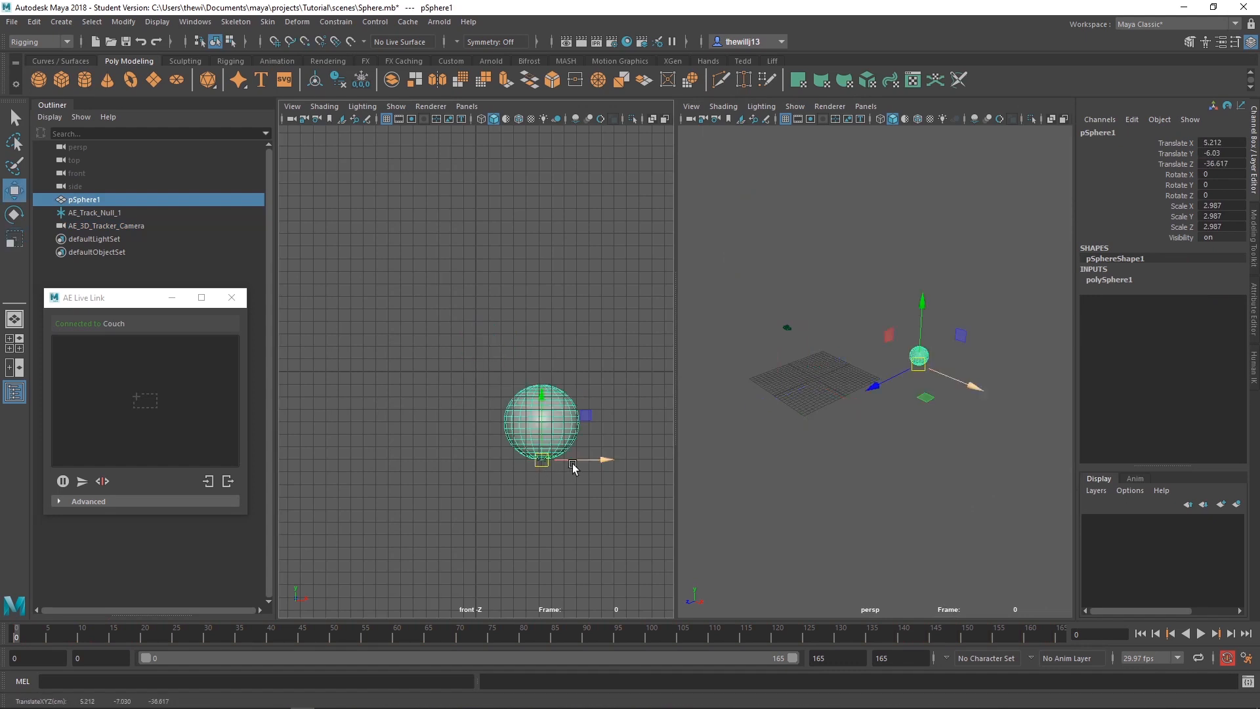
# - Make the front viewport look through AE_3D_Tracker_Camera and scrub the timeline to check the sphere's motion
pyautogui.click(466, 106)
pyautogui.moveTo(495, 120)
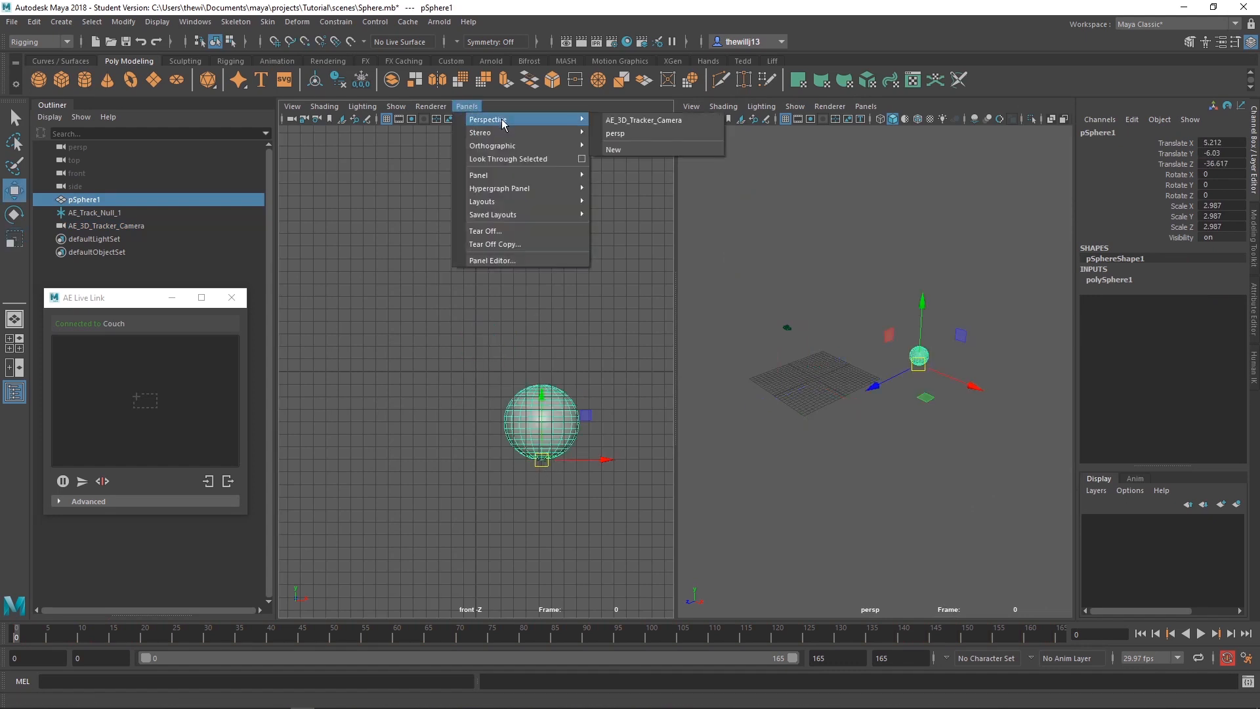
pyautogui.click(631, 122)
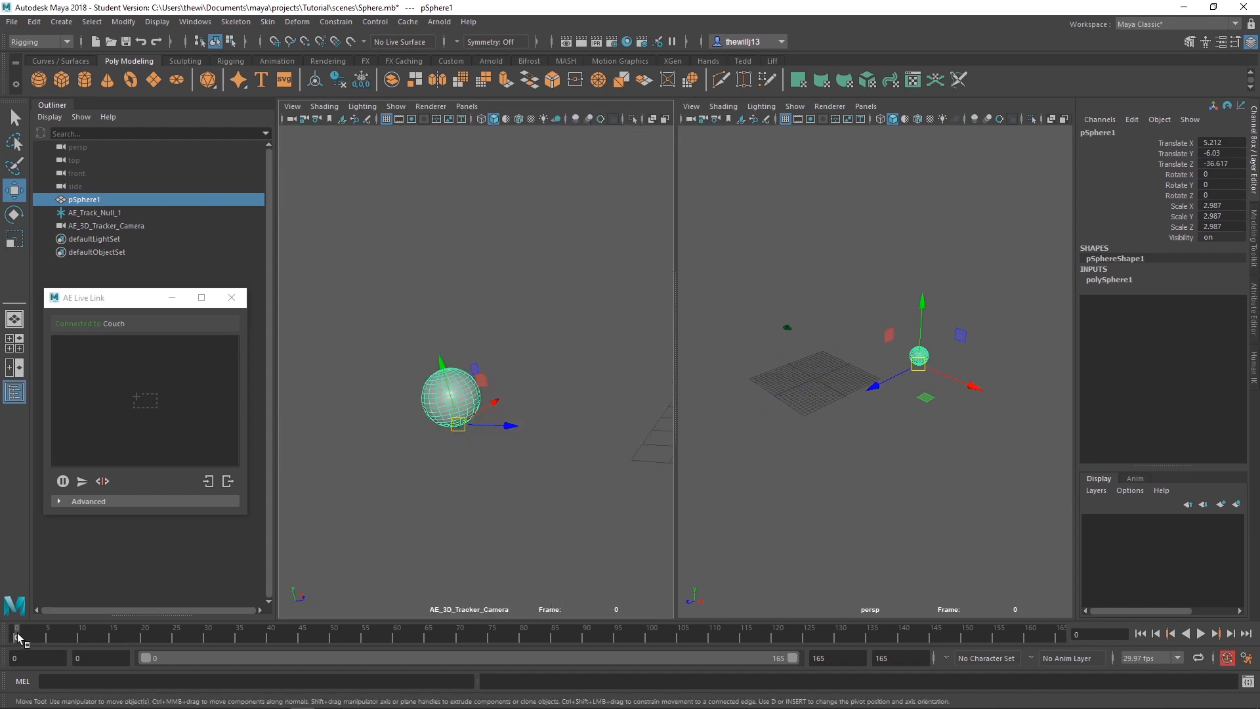
pyautogui.moveTo(18, 637)
pyautogui.mouseDown()
pyautogui.moveTo(1063, 639)
pyautogui.moveTo(735, 654)
pyautogui.moveTo(407, 637)
pyautogui.moveTo(18, 652)
pyautogui.mouseUp()
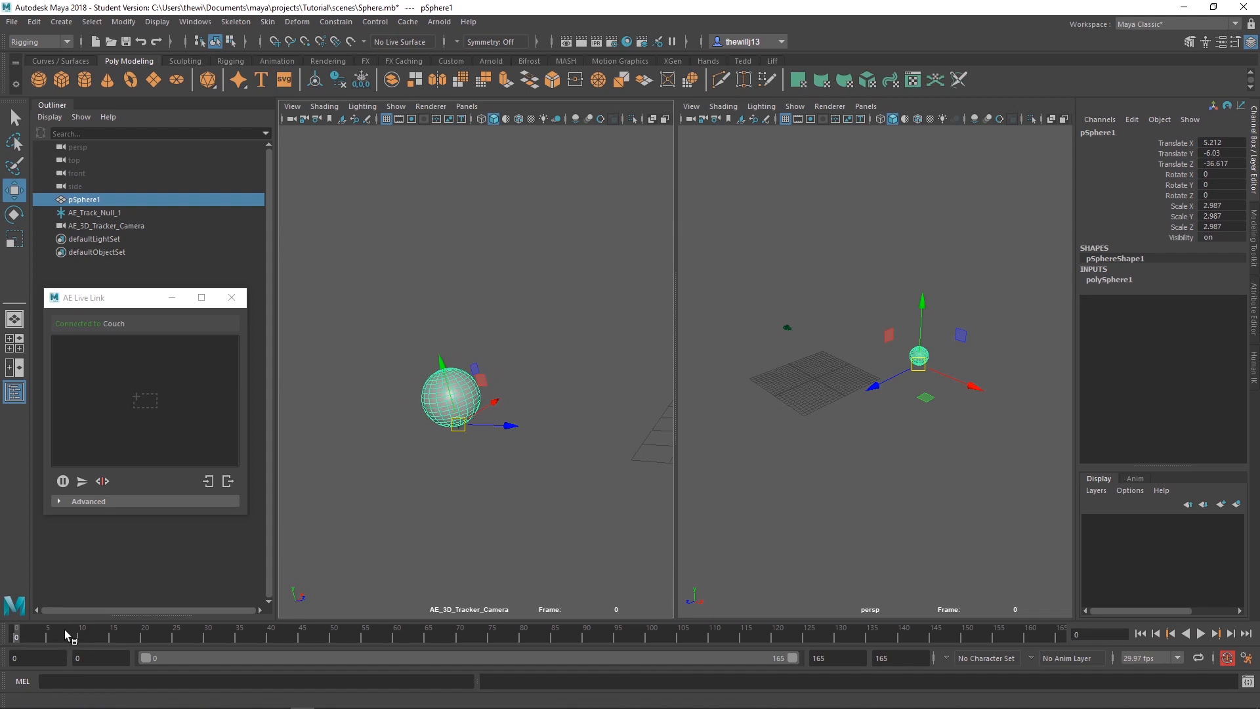
# - Rotate the sphere to about 15.9, 0.7 and -2.5 degrees in X, Y and Z, and close the AE Live Link window
pyautogui.press('e')
pyautogui.moveTo(490, 403); pyautogui.dragTo(412, 414)
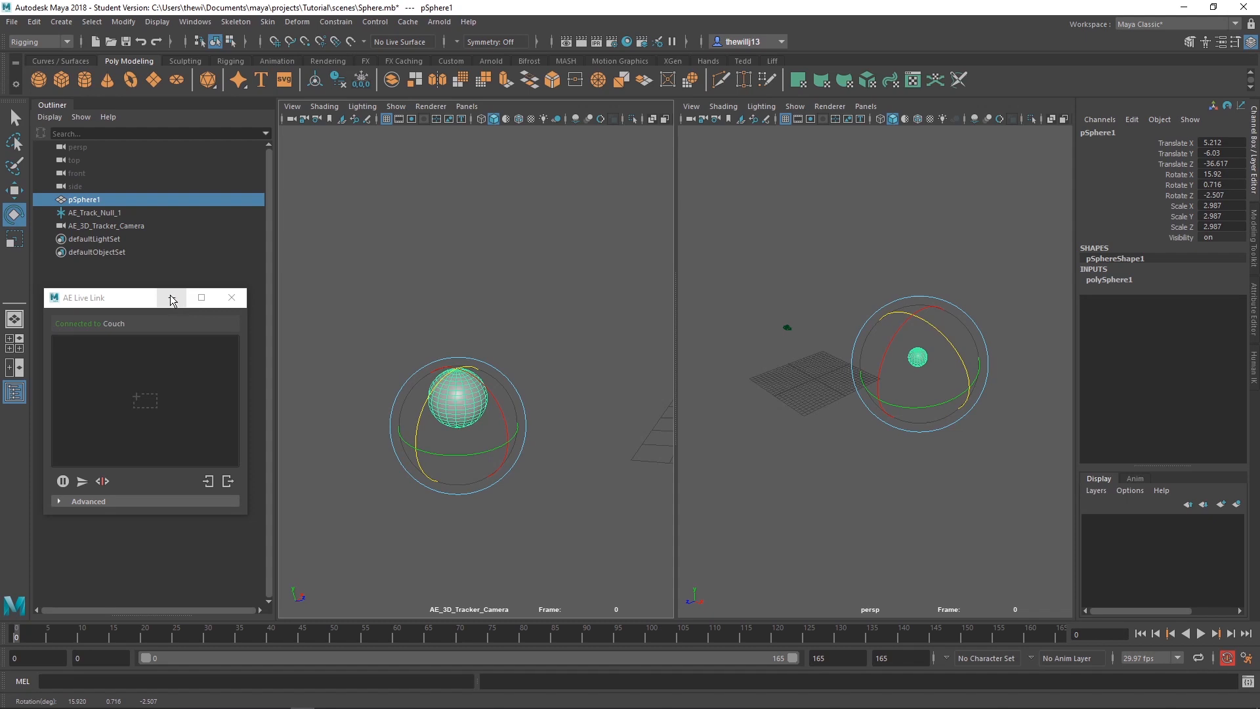
pyautogui.click(232, 300)
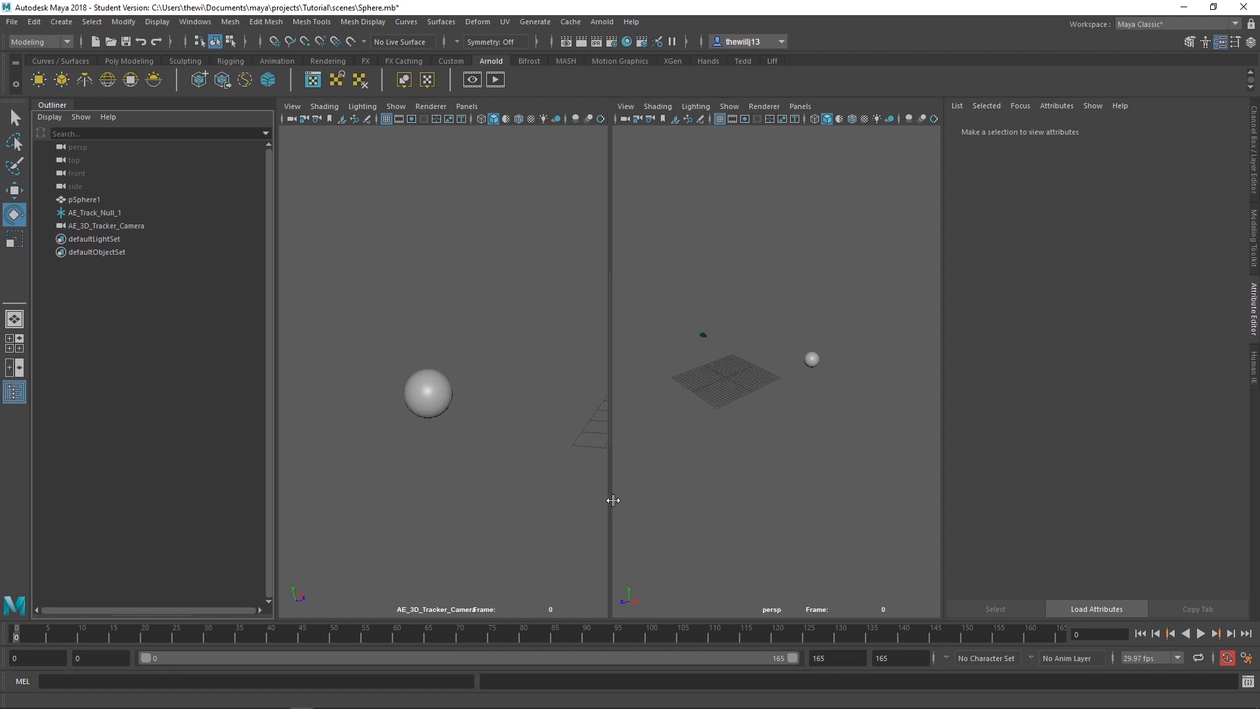
# - Create an Arnold skydome light and rotate it about -22 degrees around Z
pyautogui.click(107, 79)
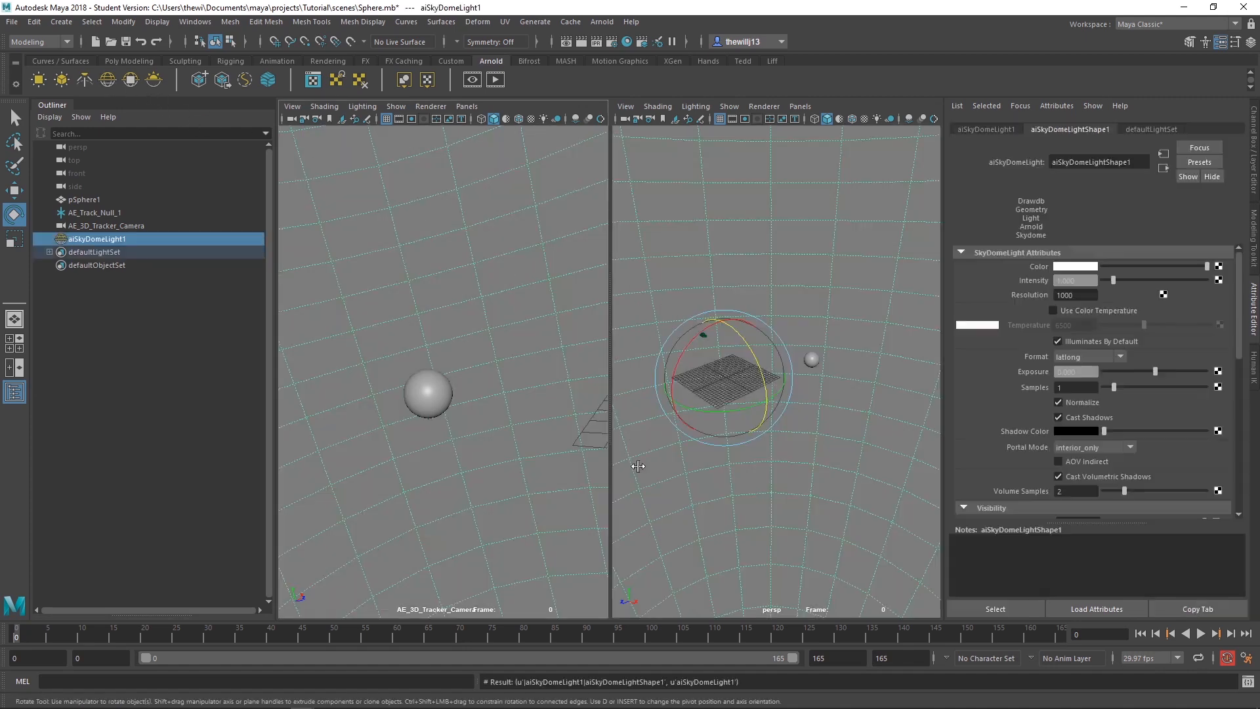
pyautogui.moveTo(746, 349); pyautogui.dragTo(768, 364)
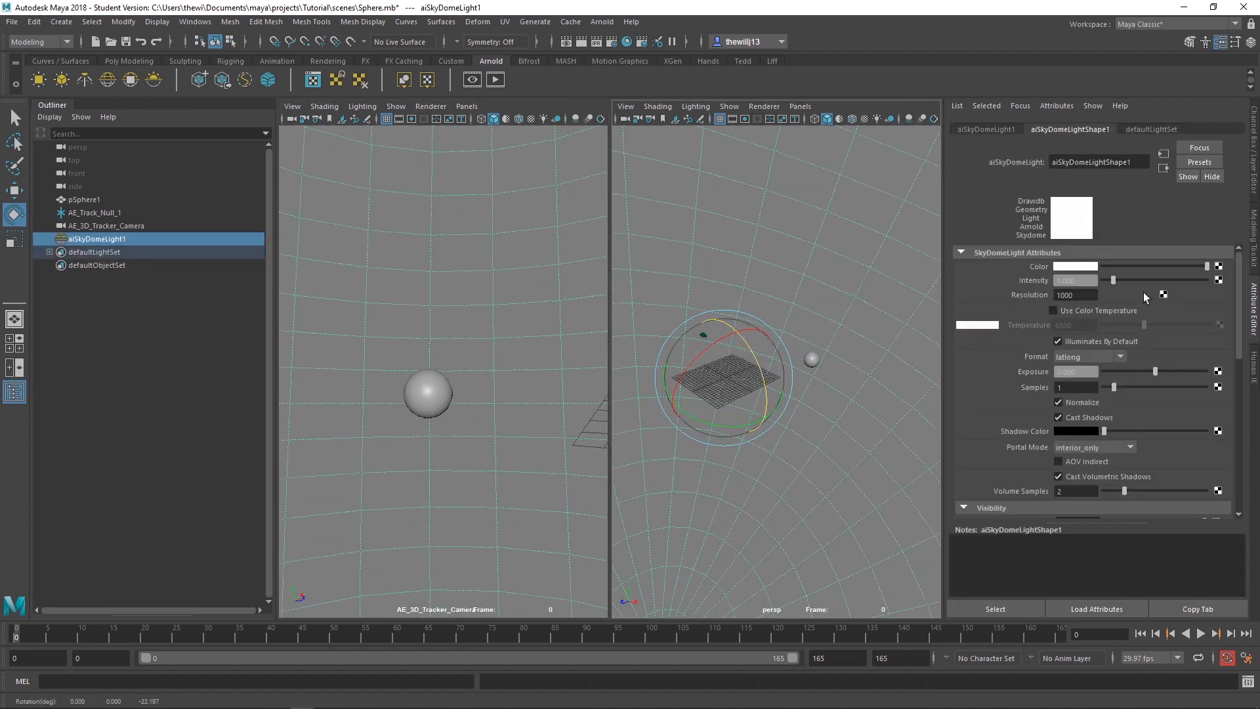
# - Map the skydome light's color to a File texture using hotel_room_4k.hdr and inspect the environment around the sphere
pyautogui.click(1219, 267)
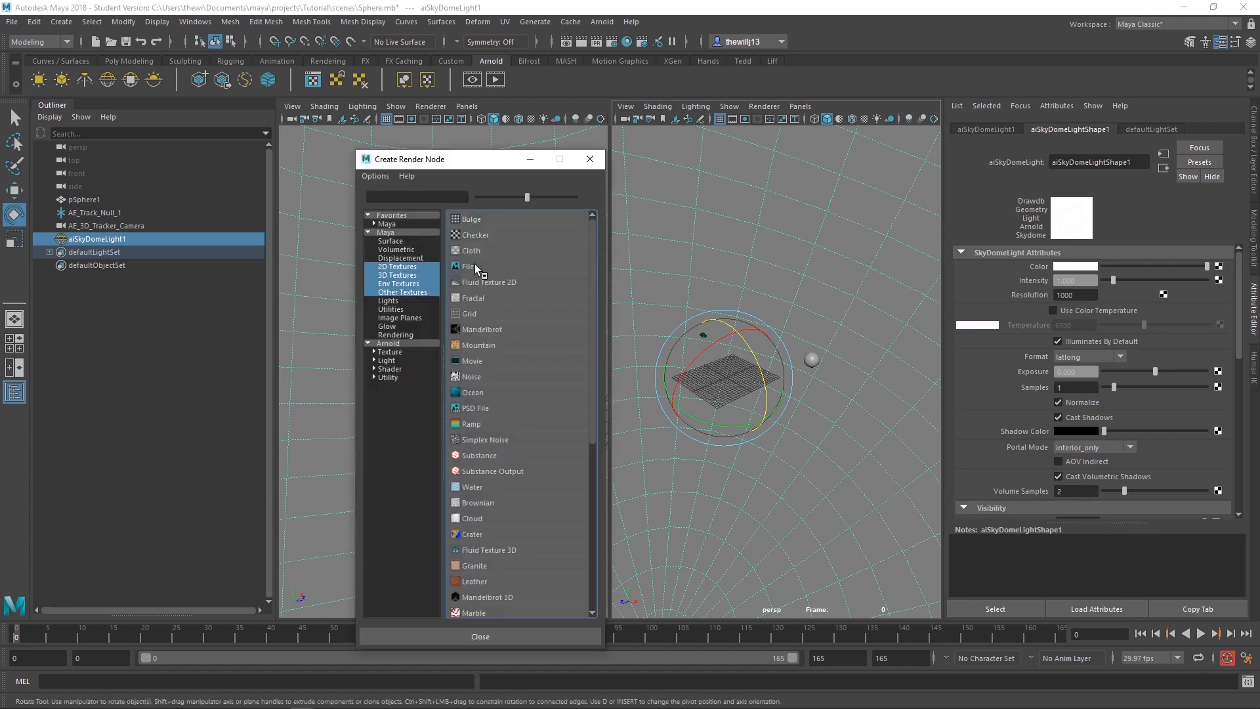
pyautogui.click(531, 302)
pyautogui.click(1222, 308)
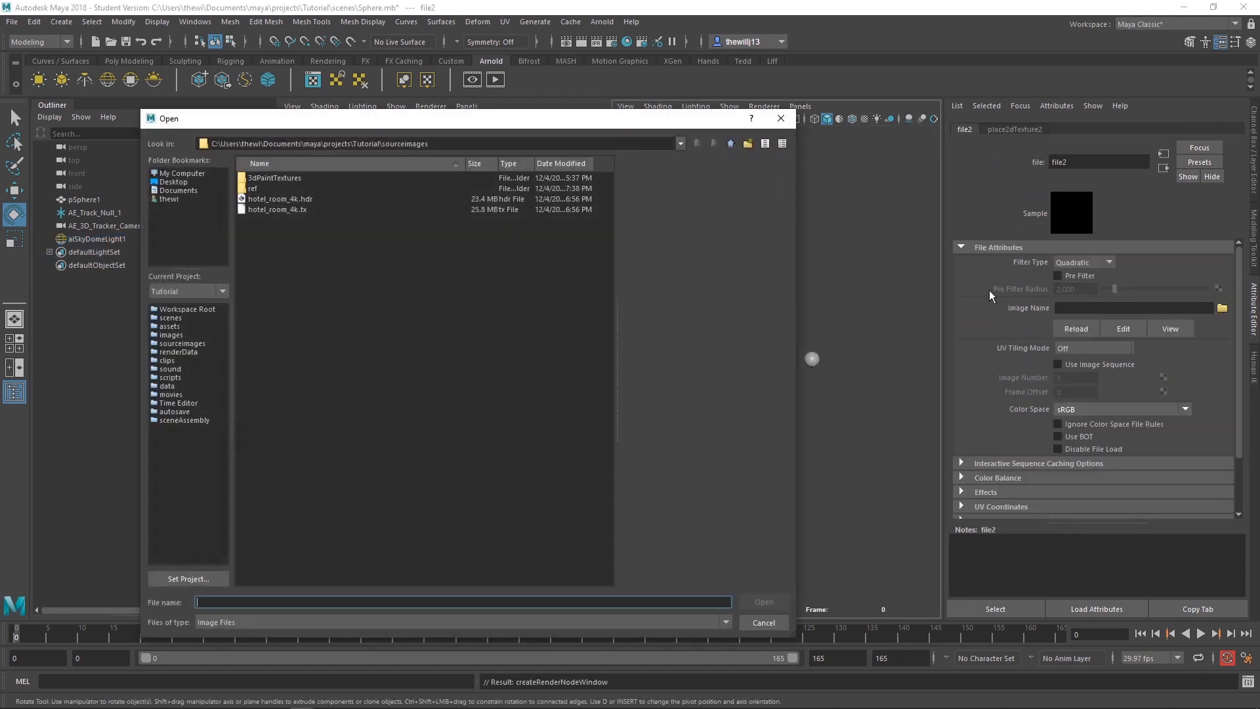
pyautogui.doubleClick(305, 198)
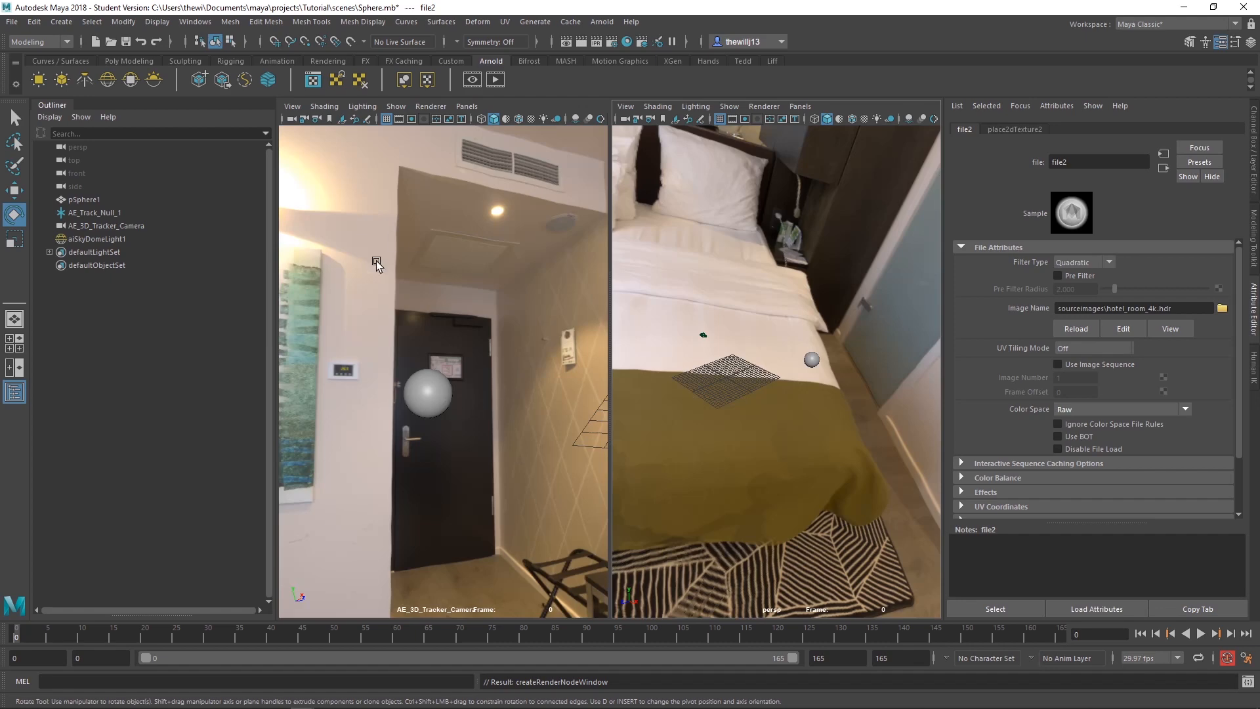
pyautogui.keyDown('alt'); pyautogui.moveTo(783, 472); pyautogui.dragTo(876, 504); pyautogui.keyUp('alt')
pyautogui.scroll(5, 758, 363)
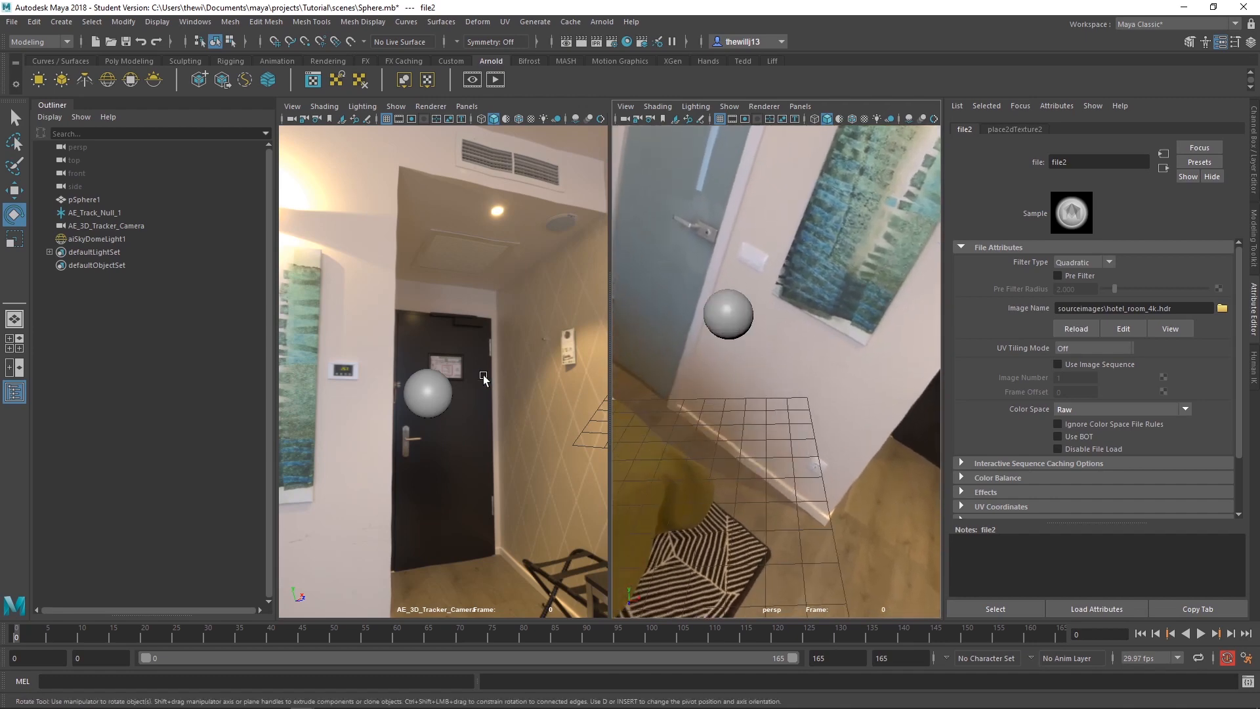
# - Set the skydome light's Camera visibility to 0, then deselect the light
pyautogui.click(368, 482)
pyautogui.moveTo(19, 636)
pyautogui.mouseDown()
pyautogui.moveTo(1065, 658)
pyautogui.moveTo(19, 635)
pyautogui.mouseUp()
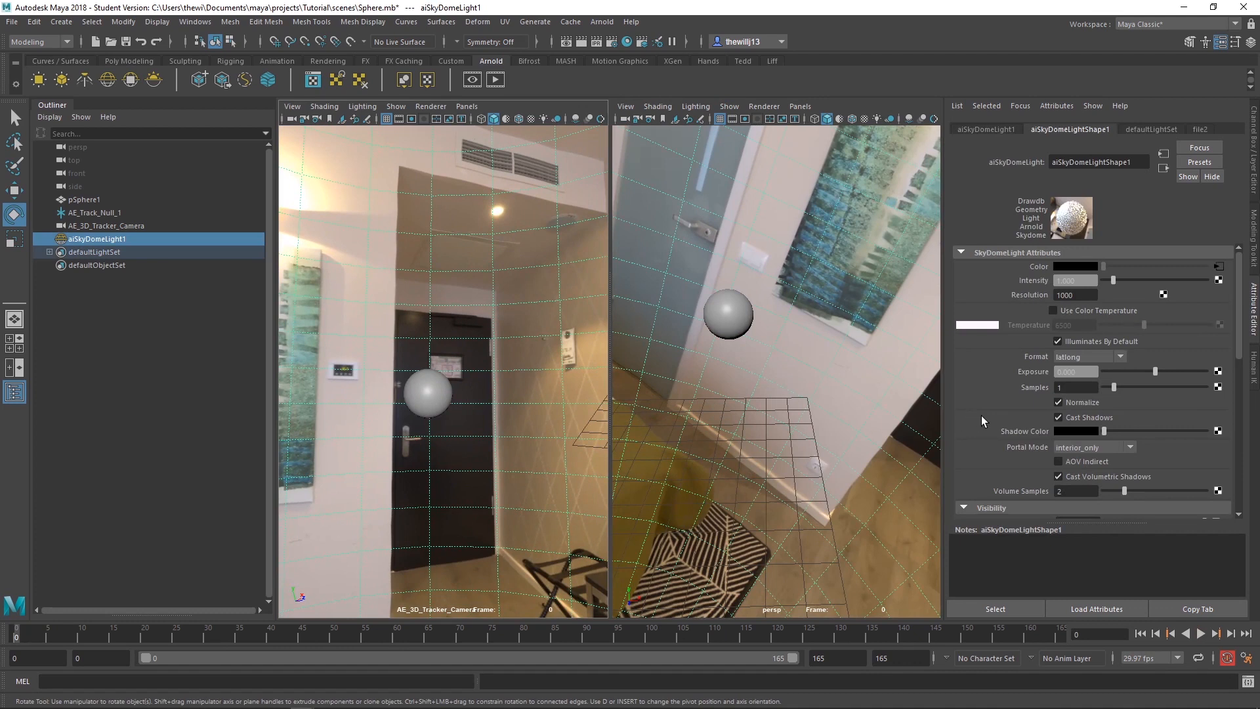
pyautogui.scroll(-2, 985, 420)
pyautogui.scroll(-2, 999, 432)
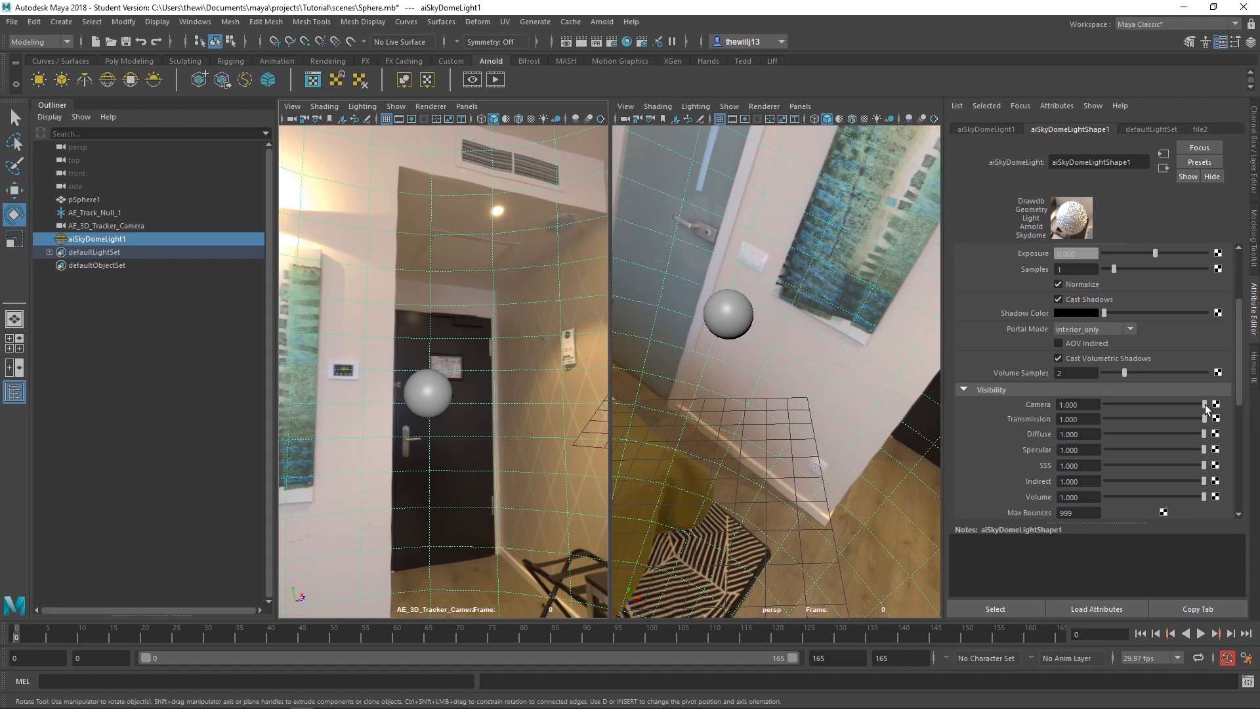
pyautogui.scroll(5, 1175, 374)
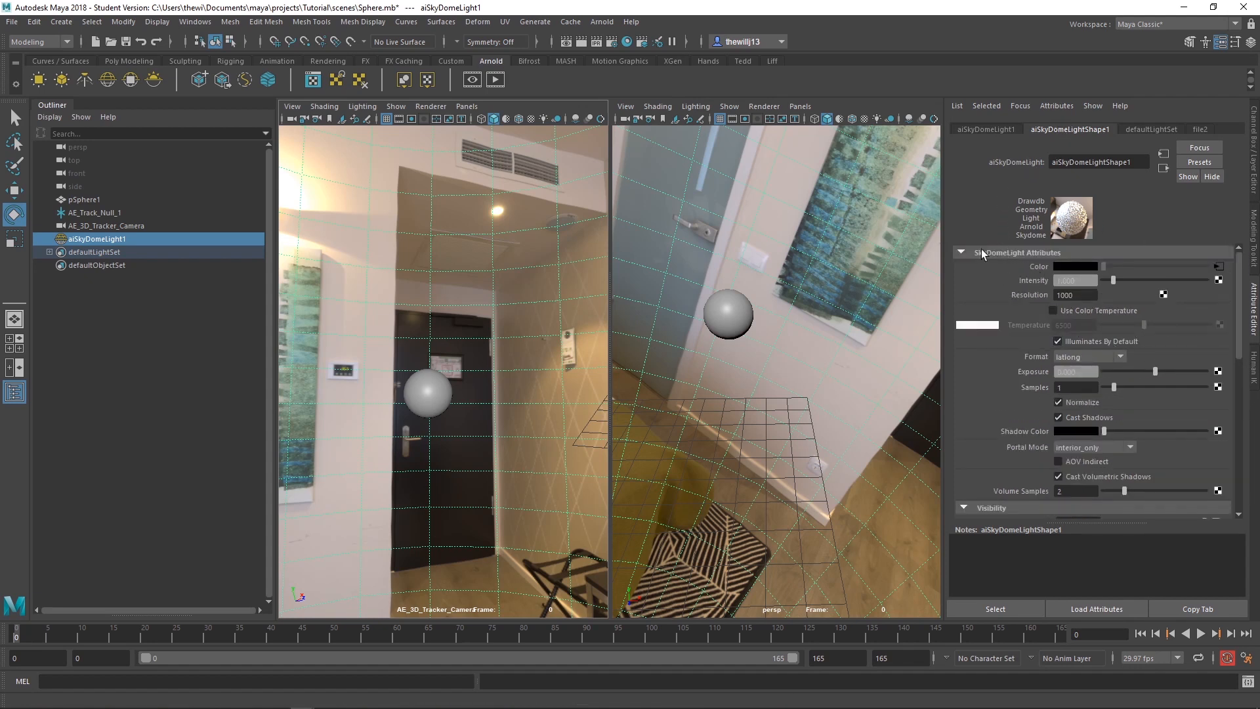
pyautogui.scroll(-6, 1042, 351)
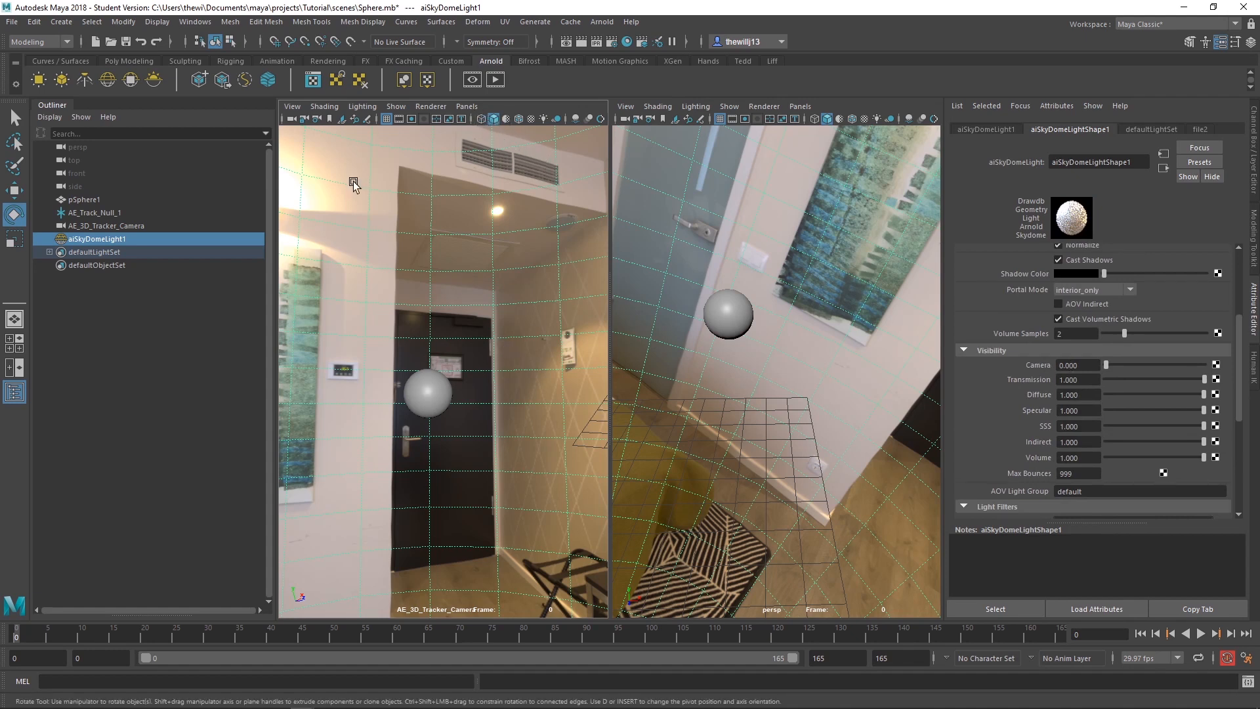
pyautogui.click(435, 230)
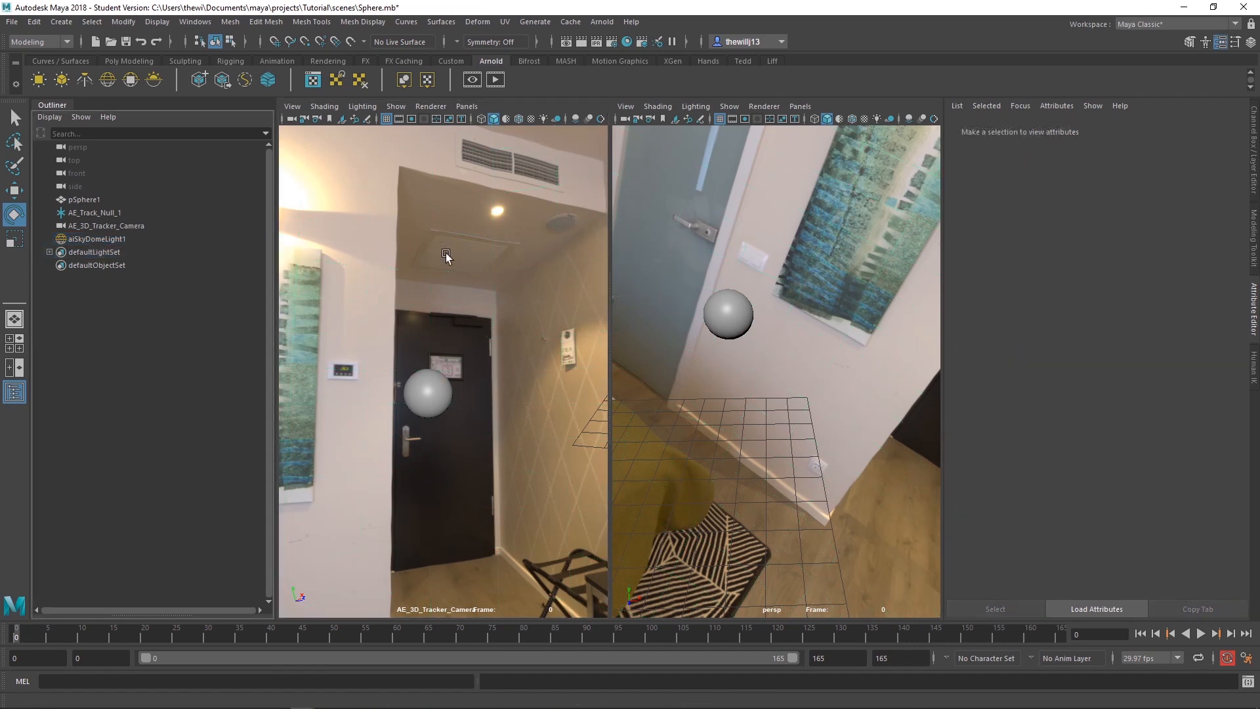
# - Review the Arnold render settings, set the output image format to tif, and close the settings
pyautogui.click(611, 42)
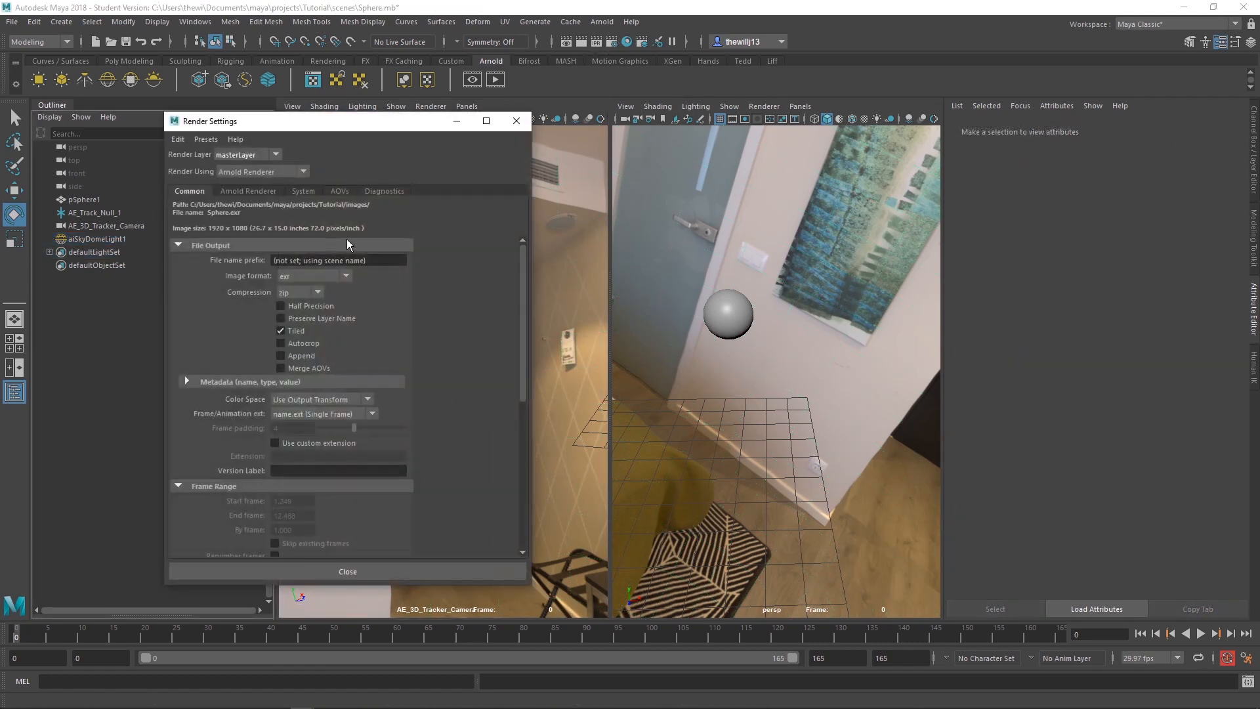
pyautogui.scroll(-5, 419, 384)
pyautogui.scroll(-3, 419, 393)
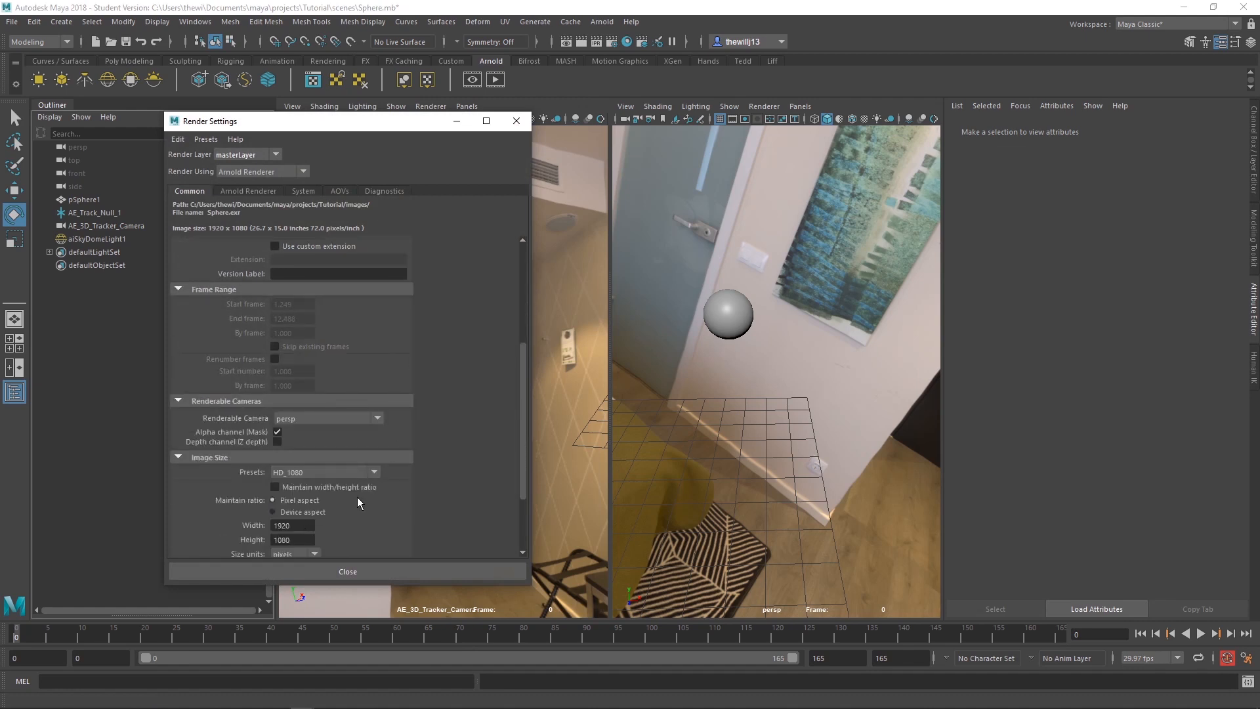
pyautogui.scroll(7, 397, 397)
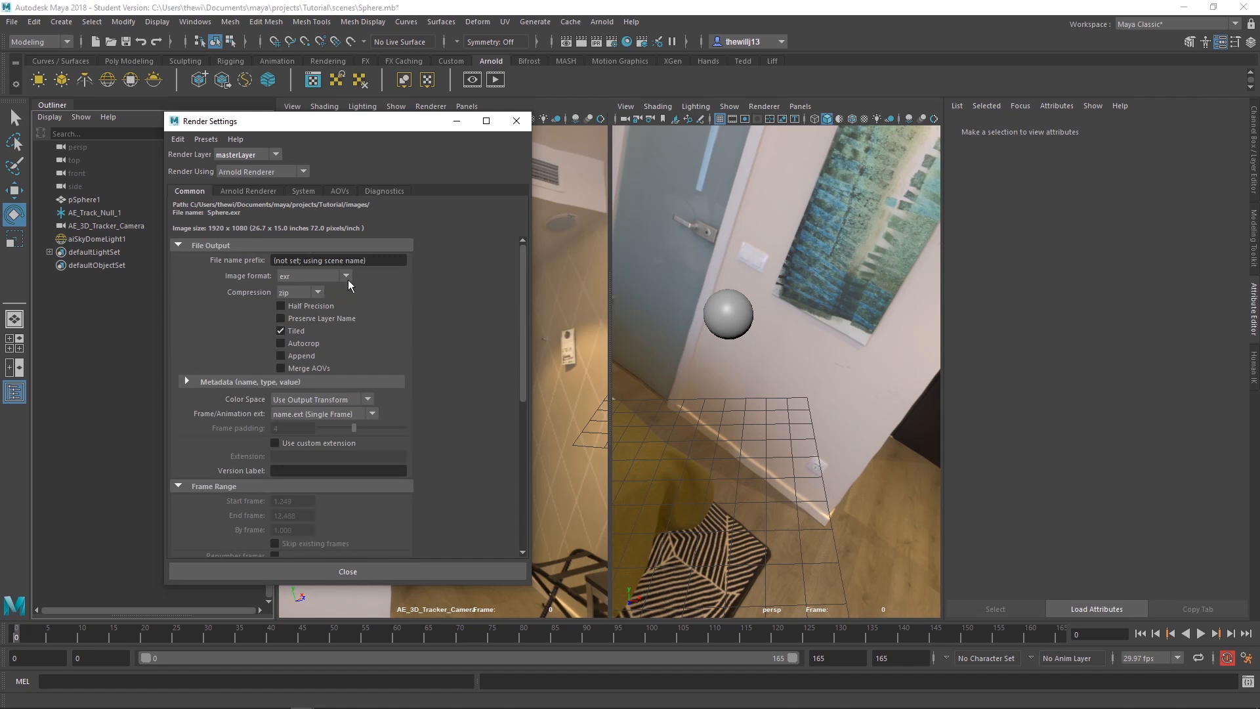
pyautogui.click(346, 276)
pyautogui.click(296, 328)
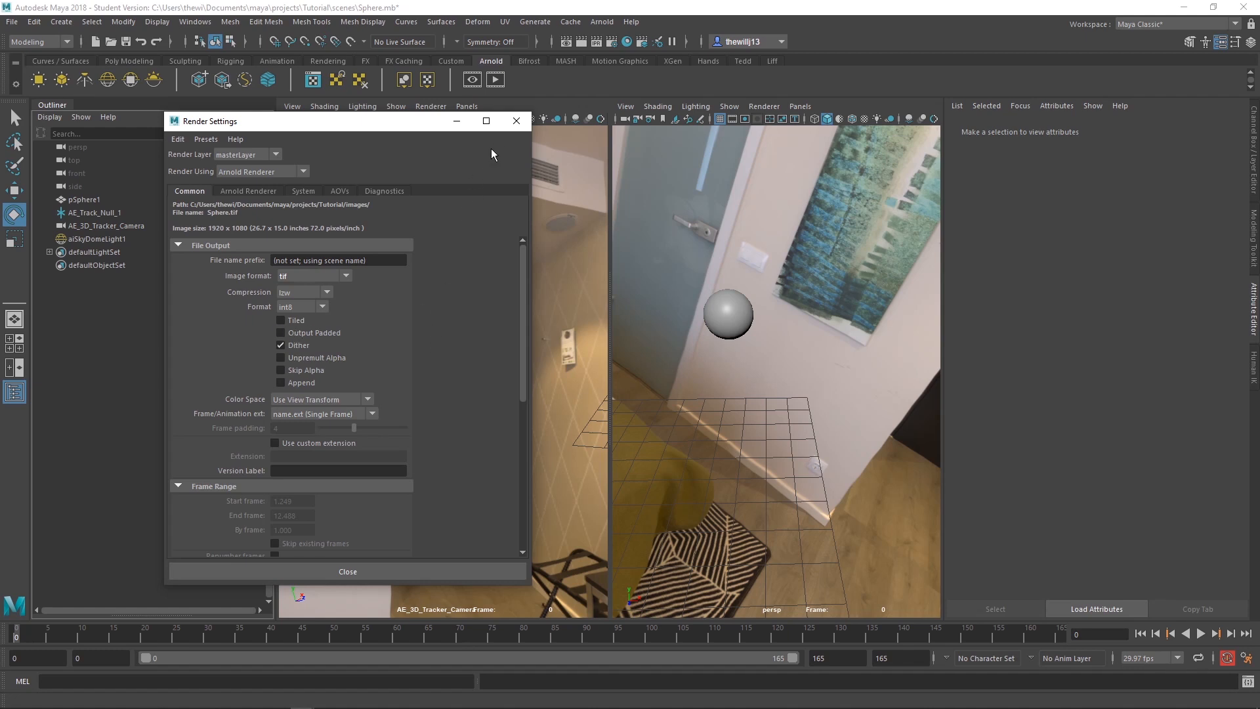
pyautogui.click(516, 122)
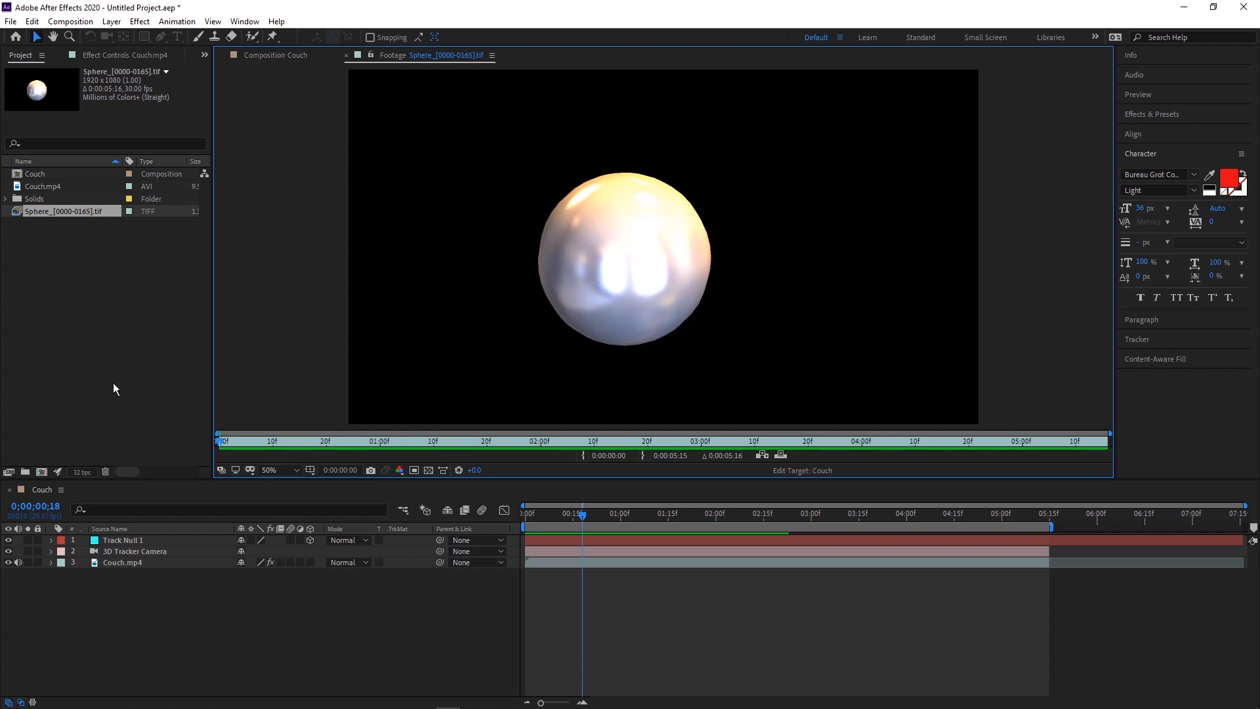
# - In After Effects, preview the rendered Sphere_[0000-0165].tif sequence, place it as the Couch composition's top layer and play the composite
pyautogui.press('space')
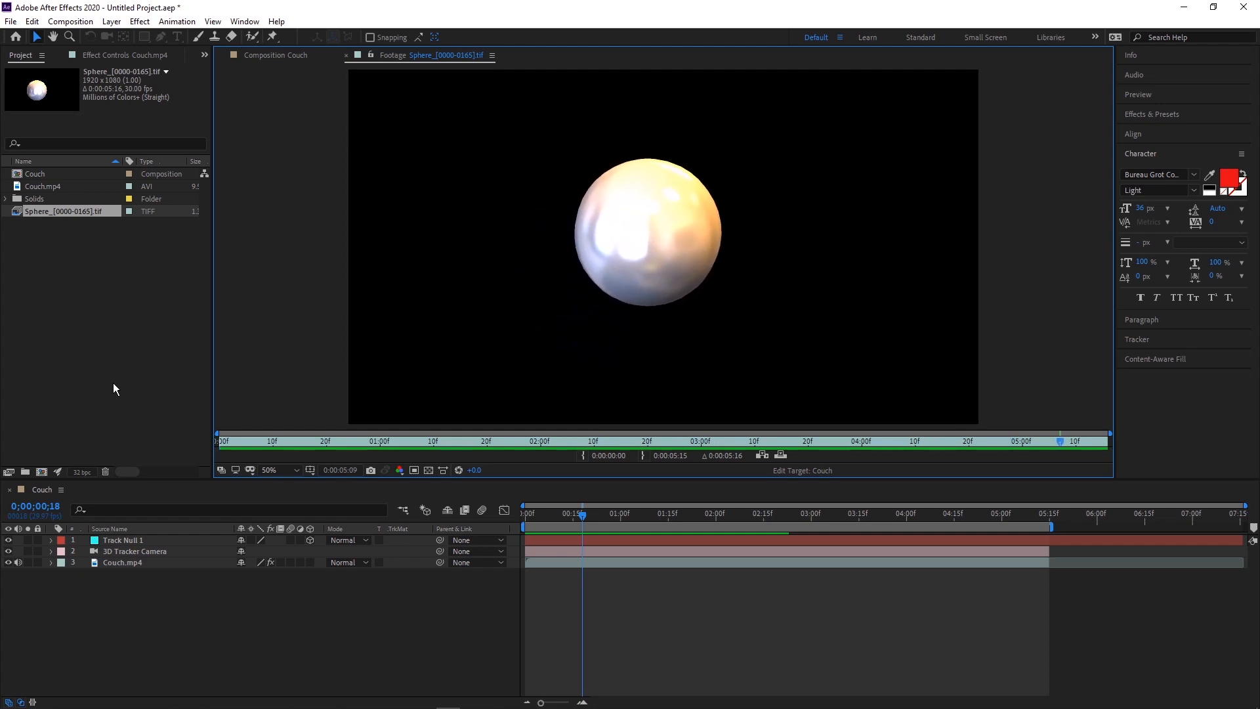
pyautogui.doubleClick(42, 174)
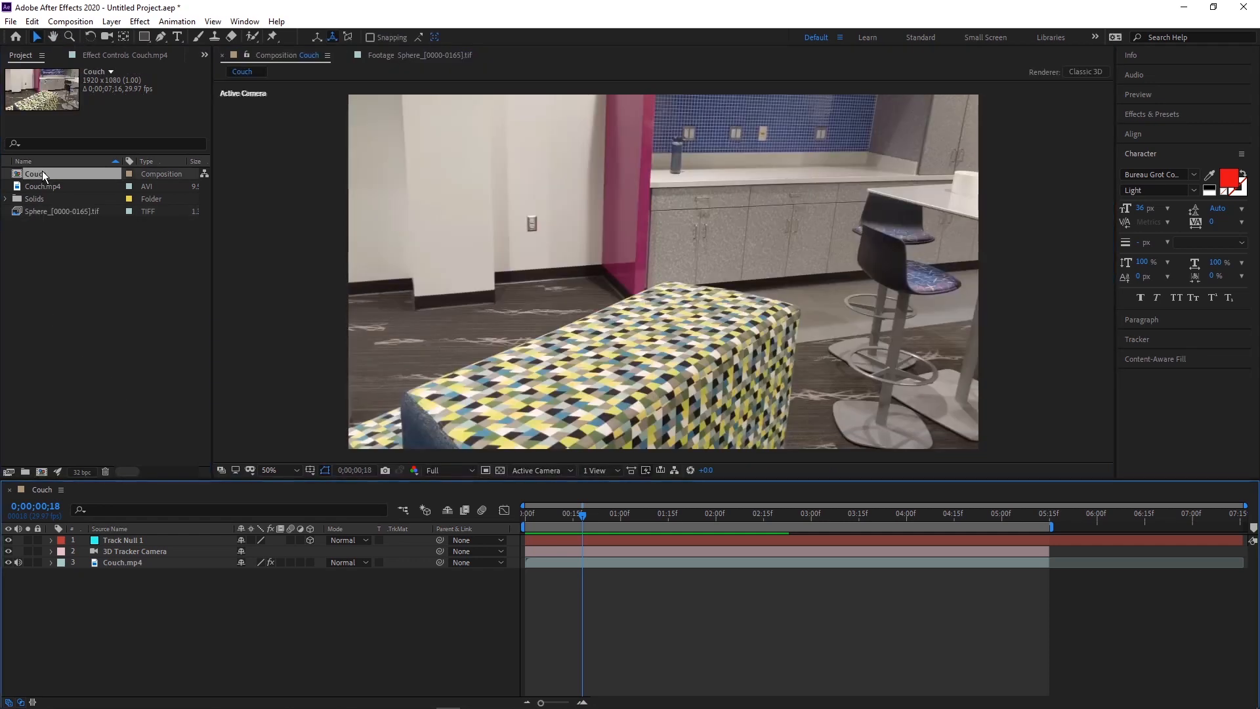
pyautogui.moveTo(41, 207); pyautogui.dragTo(112, 539)
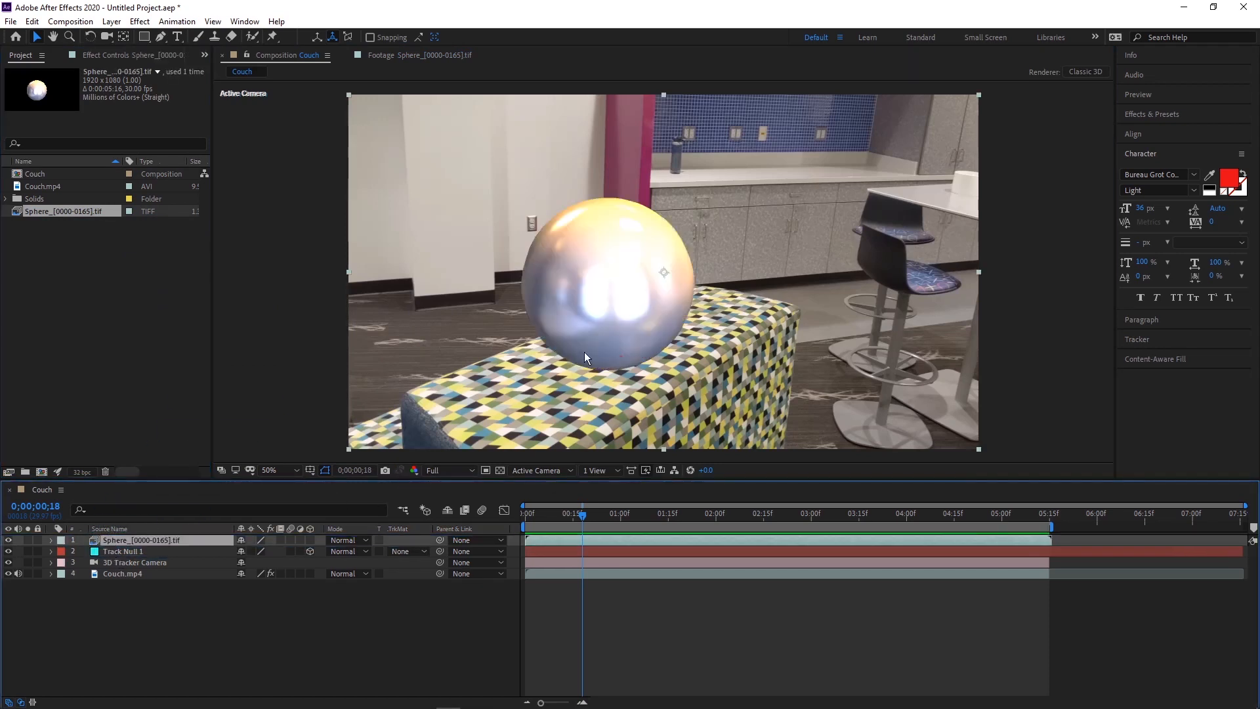
pyautogui.press('space')
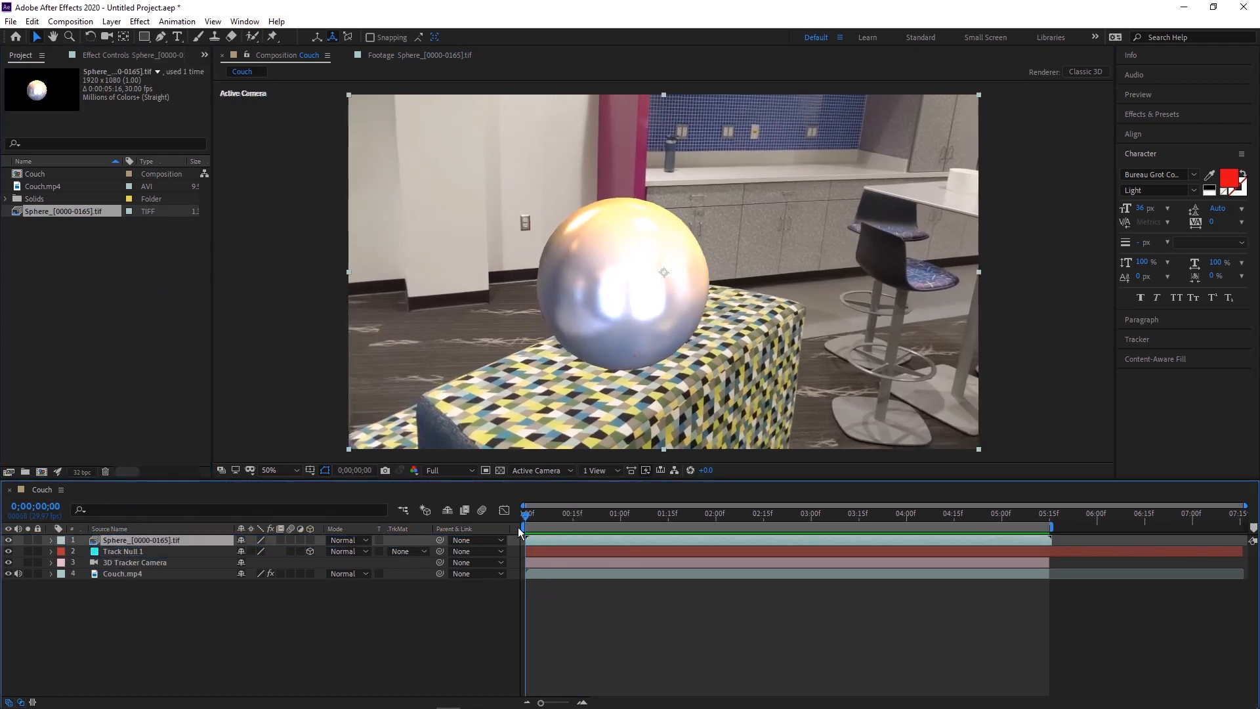